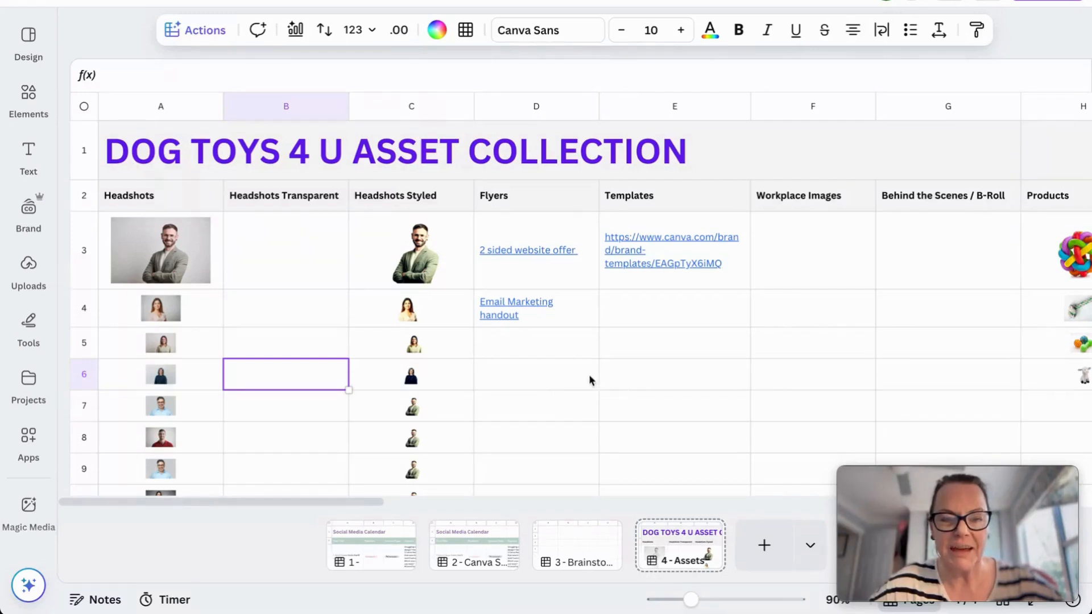
# Select the Headshots and Headshots Transparent column headings and scroll across the sheet.
pyautogui.click(163, 197)
pyautogui.click(294, 204)
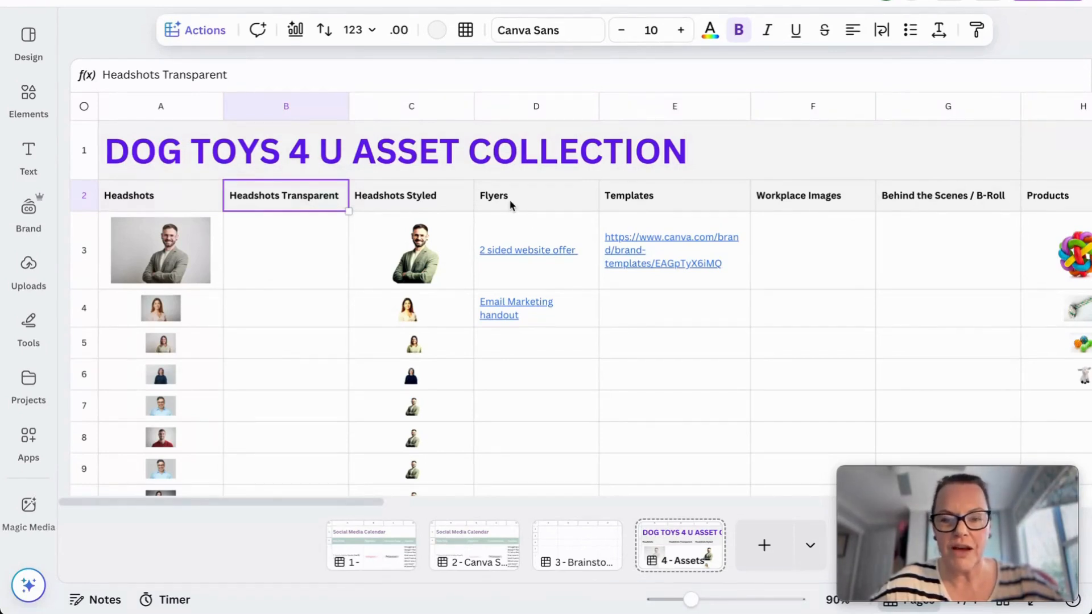
pyautogui.hscroll(5, 510, 202)
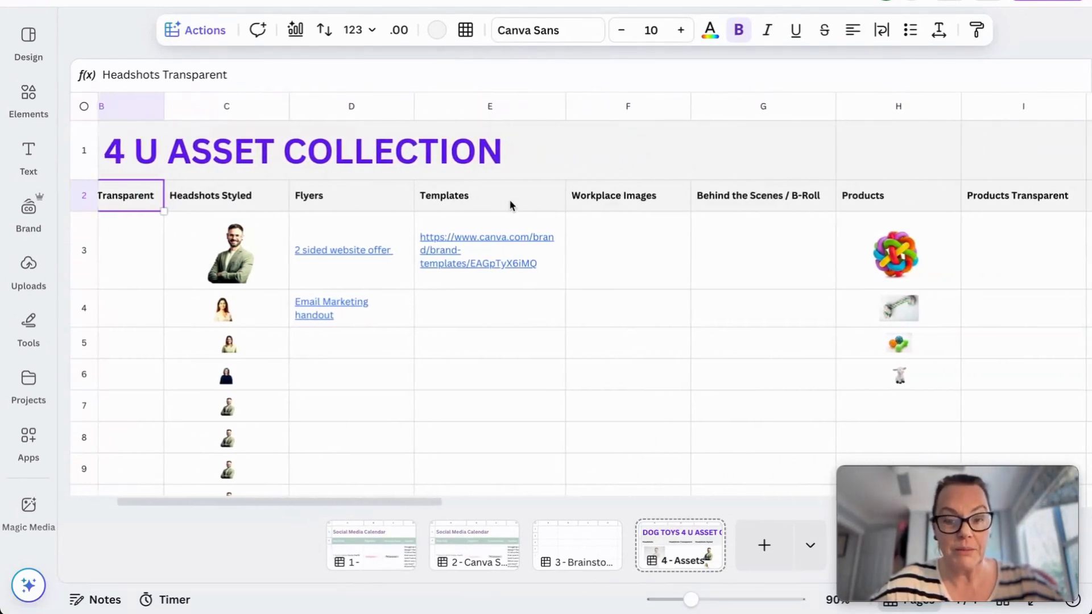
pyautogui.hscroll(3, 510, 199)
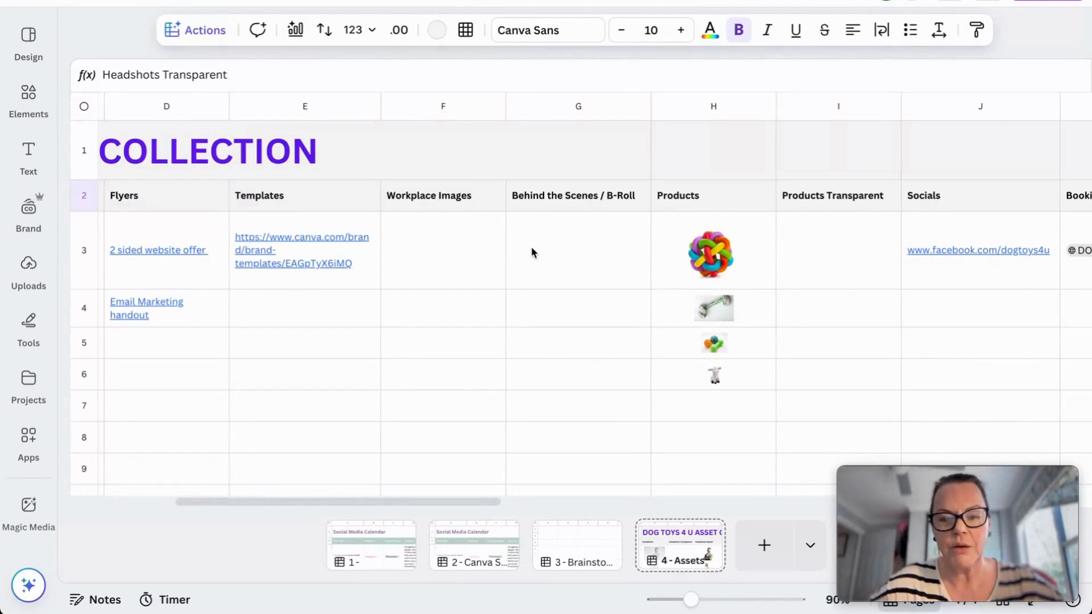
pyautogui.hscroll(5, 531, 247)
pyautogui.hscroll(3, 728, 308)
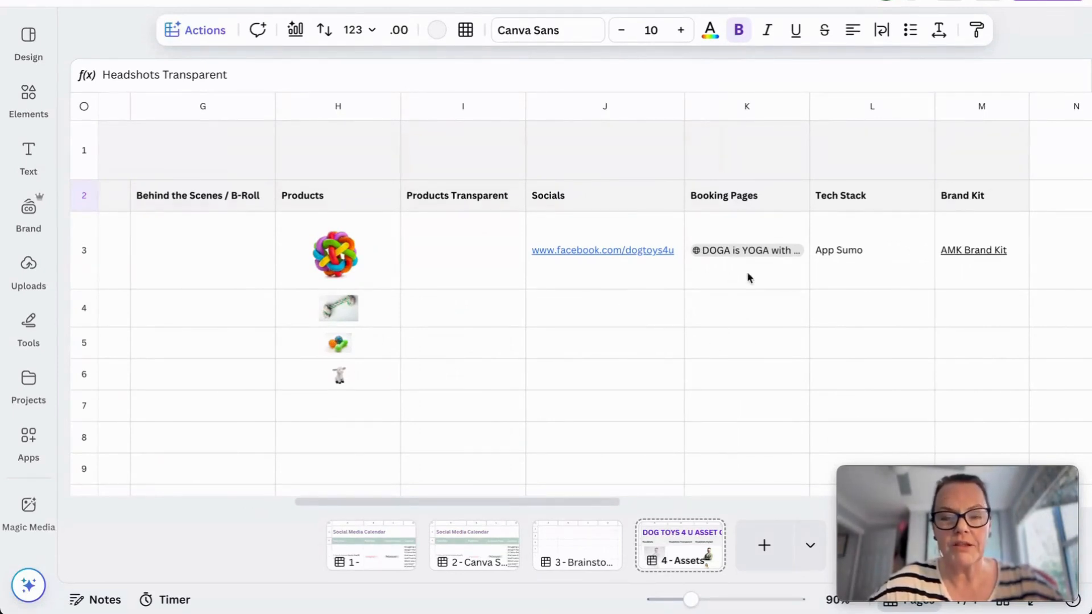
pyautogui.hscroll(3, 748, 276)
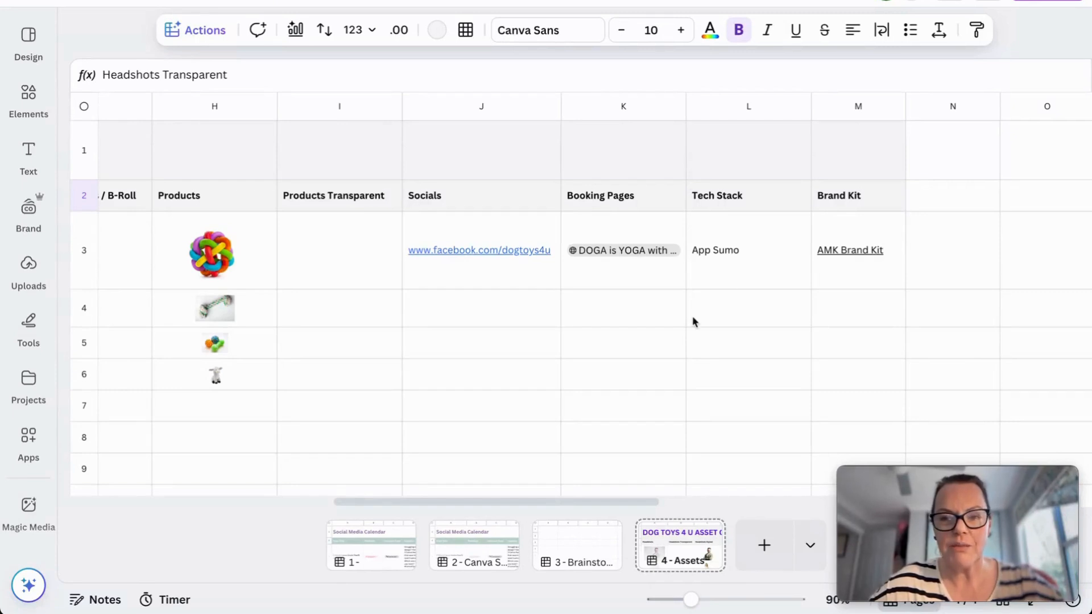
pyautogui.hscroll(-15, 691, 316)
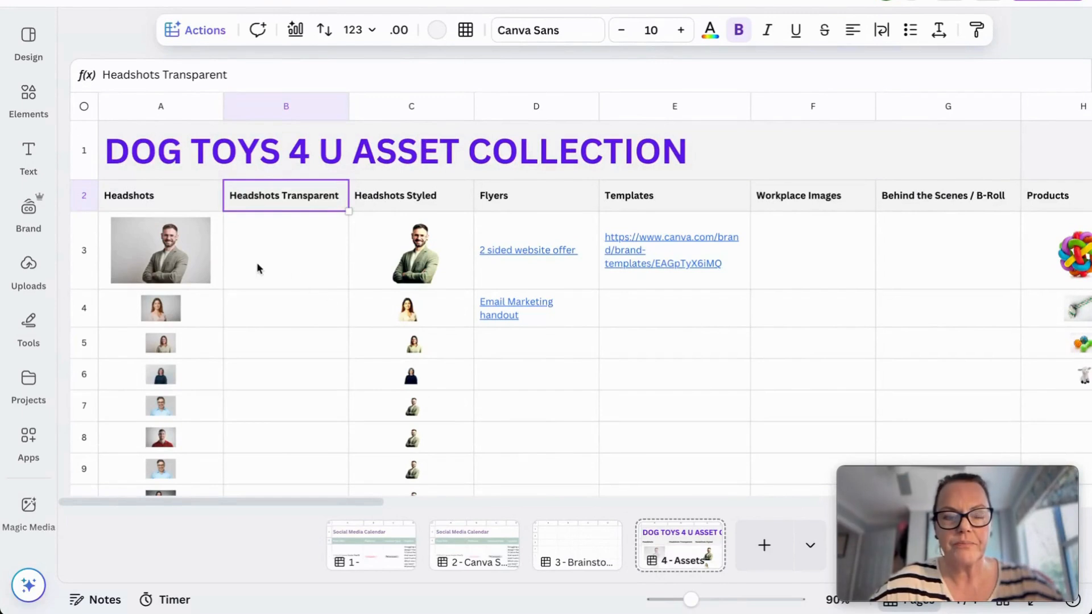
pyautogui.scroll(-2, 179, 322)
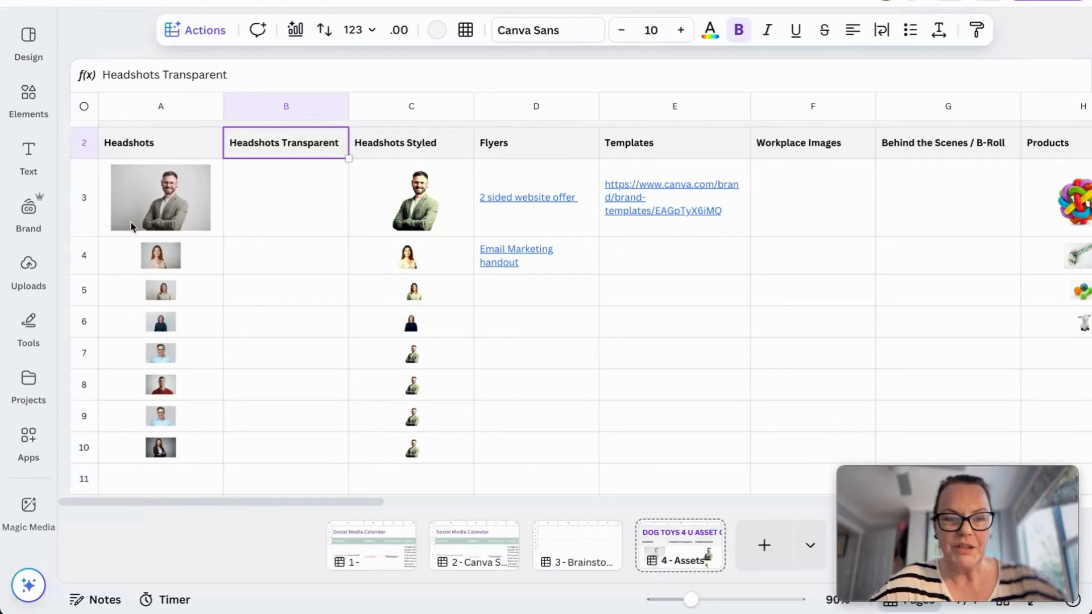
# Replace the Elements search with 'headshot' and drop the blue-shirt man's photo into A11.
pyautogui.click(27, 99)
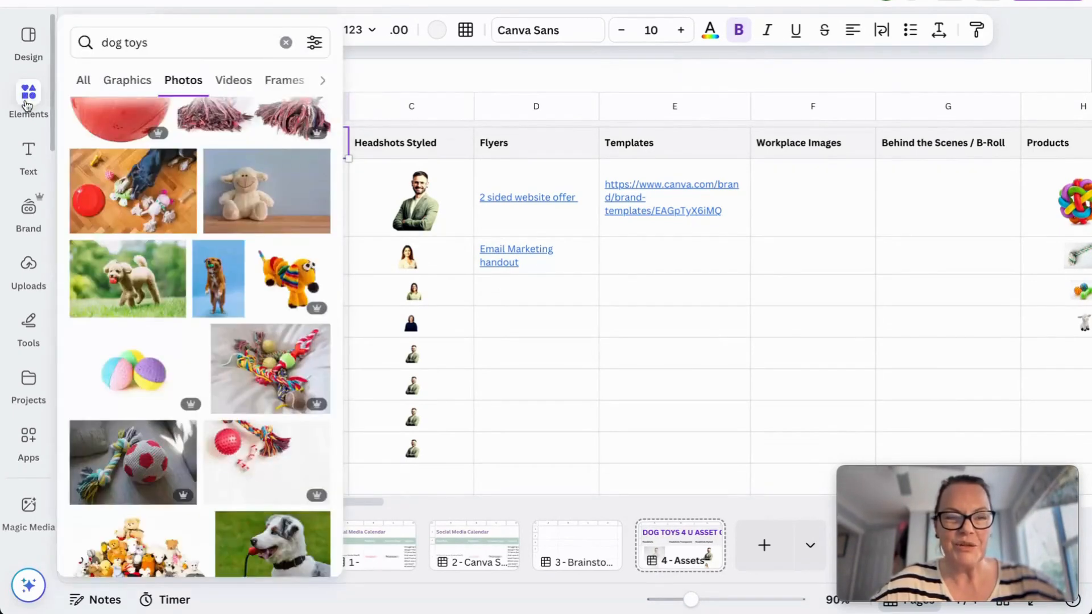
pyautogui.tripleClick(121, 37)
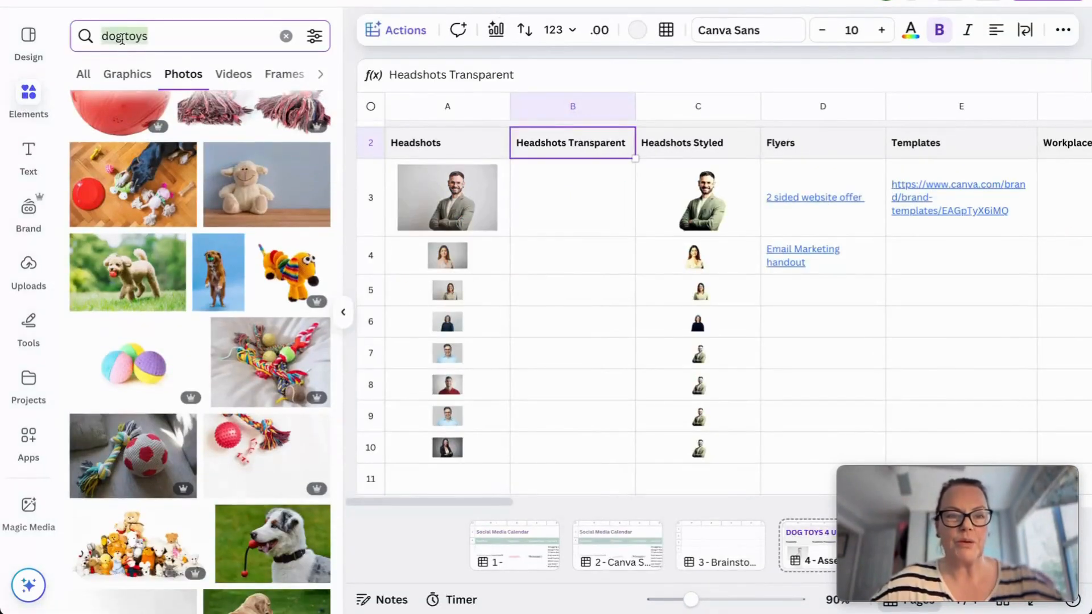
pyautogui.write('headshot')
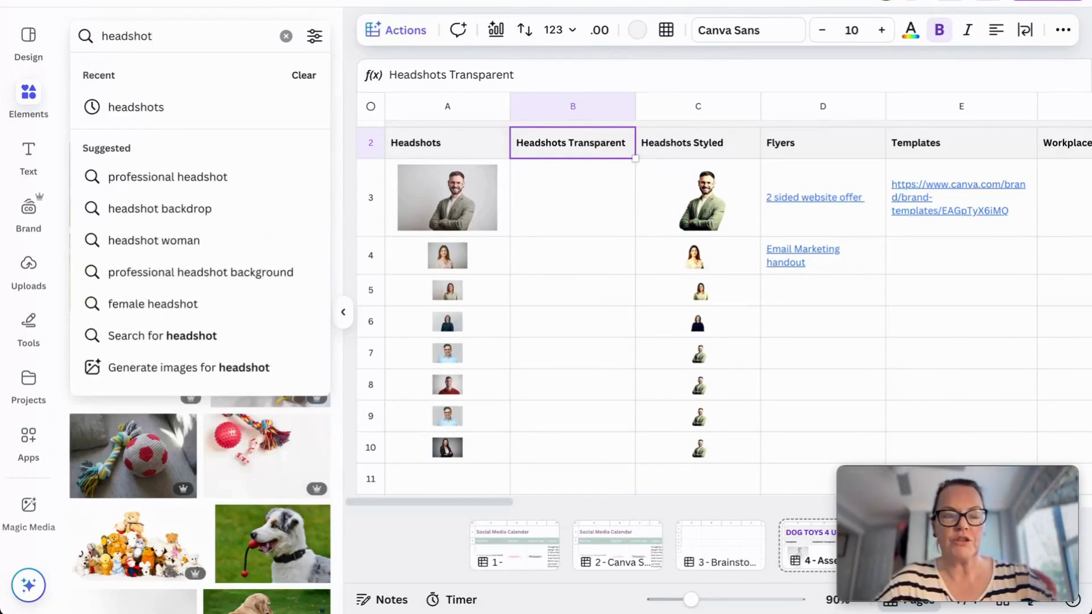
pyautogui.click(136, 107)
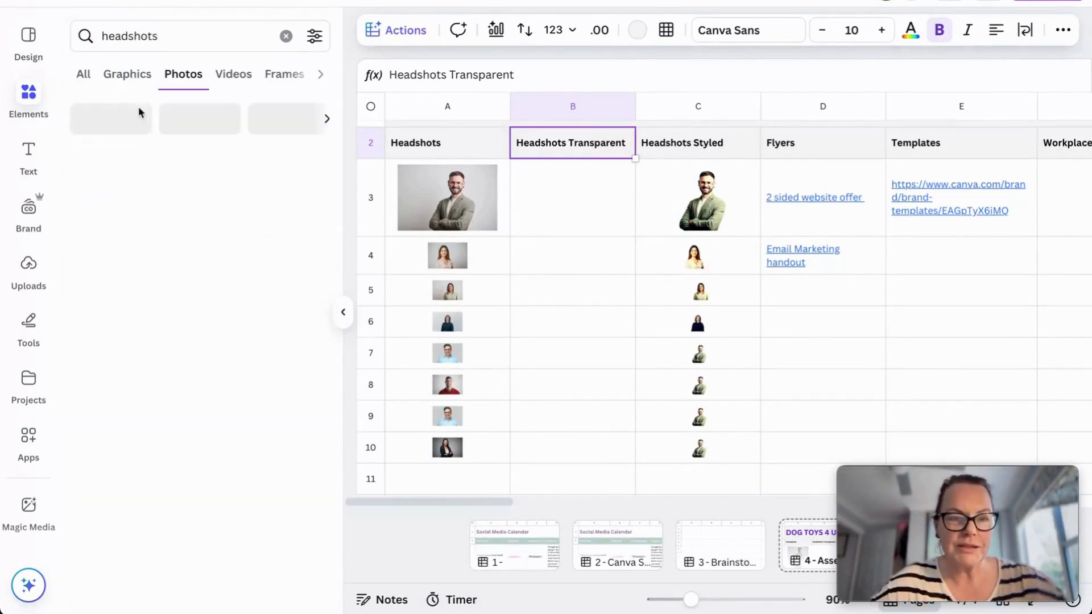
pyautogui.scroll(-8, 255, 323)
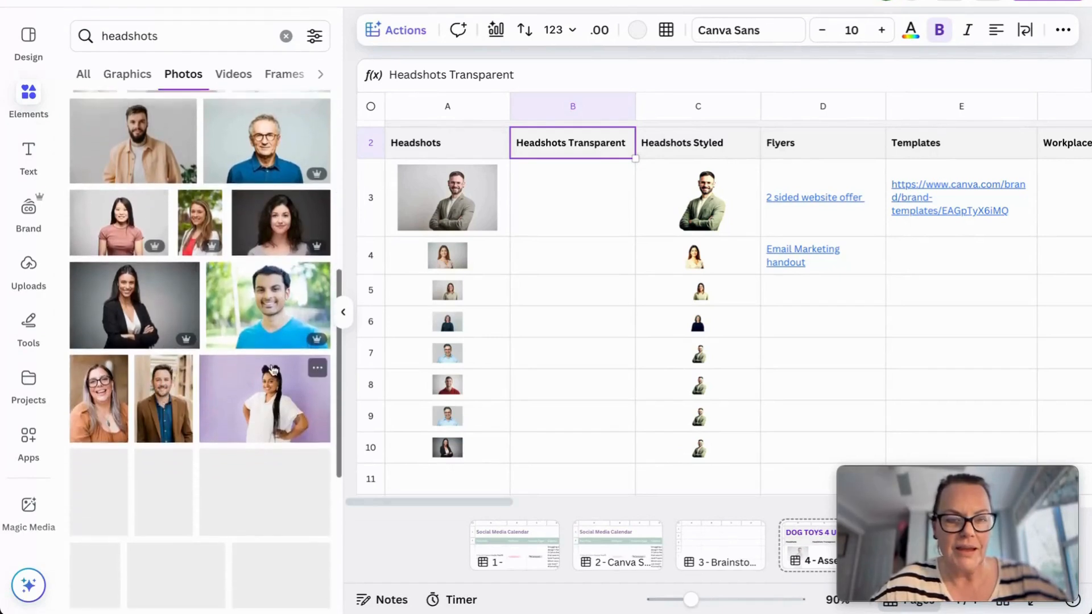
pyautogui.moveTo(255, 323); pyautogui.dragTo(435, 479)
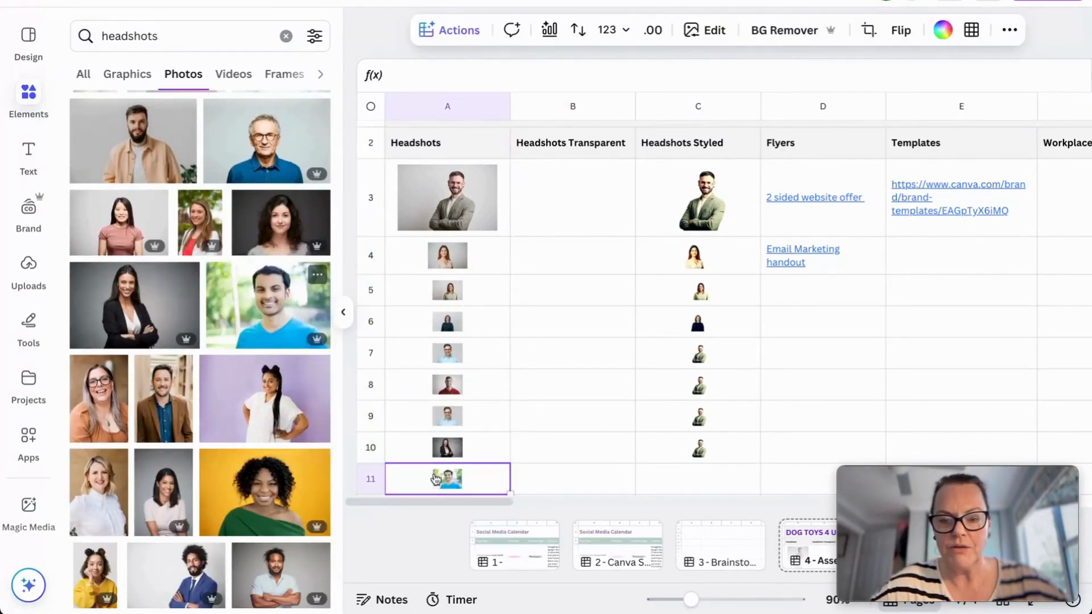
pyautogui.scroll(-1, 582, 418)
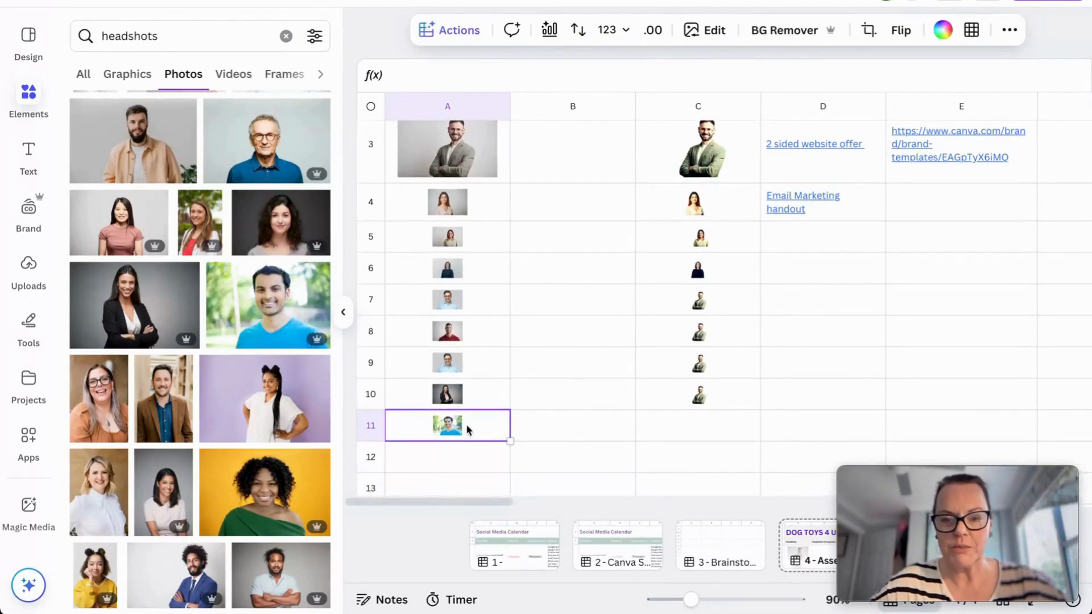
pyautogui.scroll(3, 463, 285)
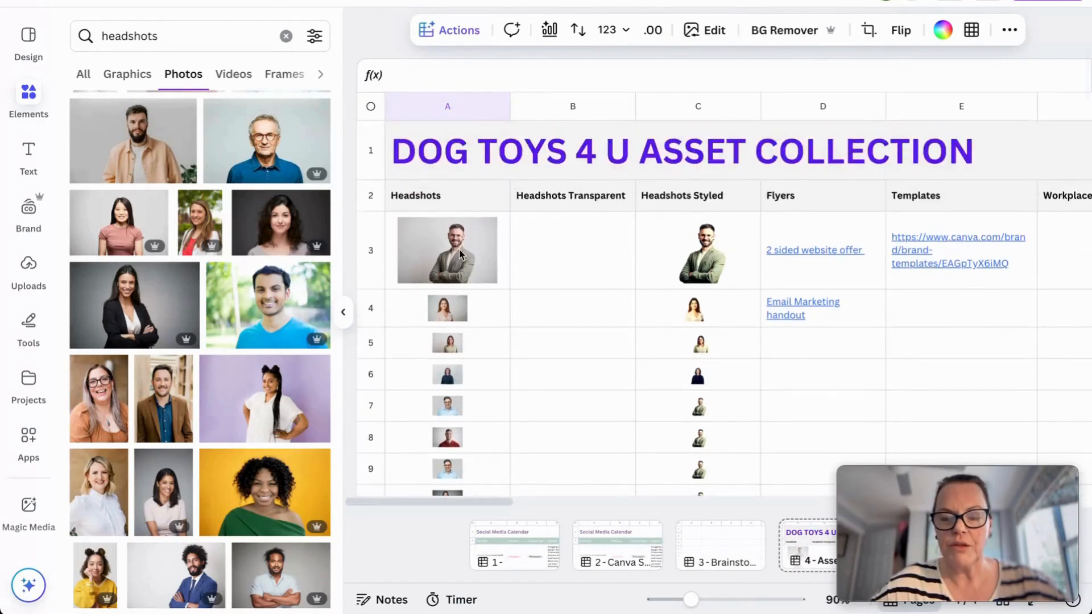
pyautogui.click(461, 254)
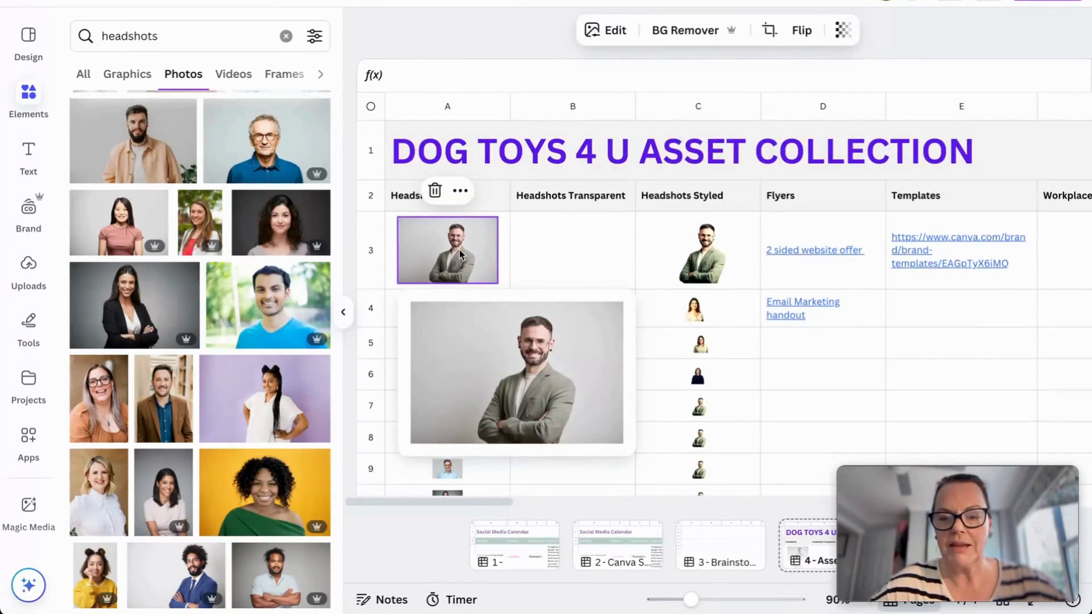
pyautogui.rightClick(461, 254)
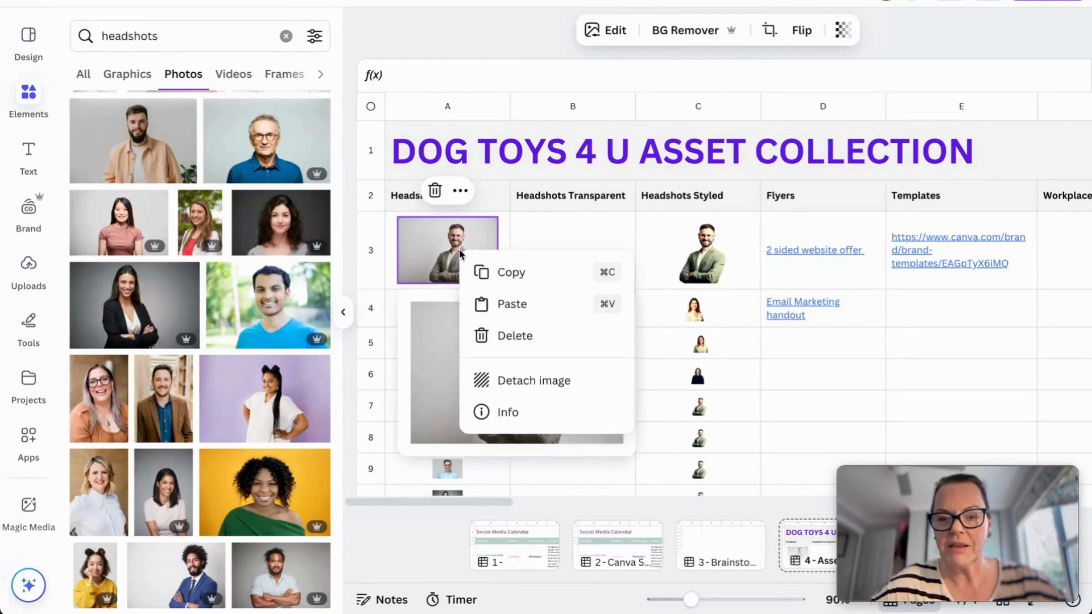
pyautogui.click(489, 274)
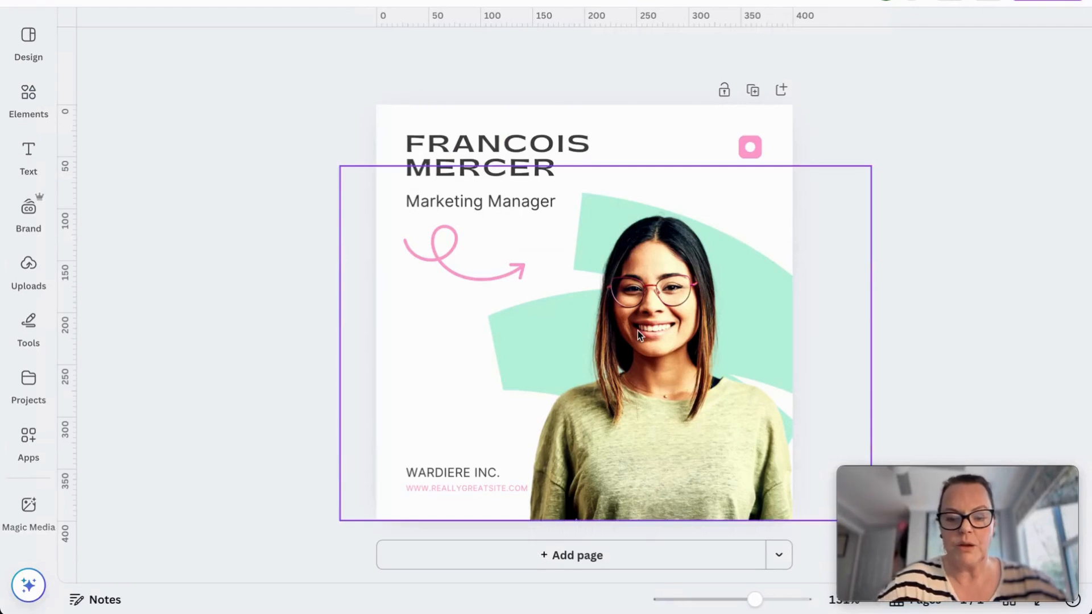
pyautogui.hotkey('ctrl', 'v')
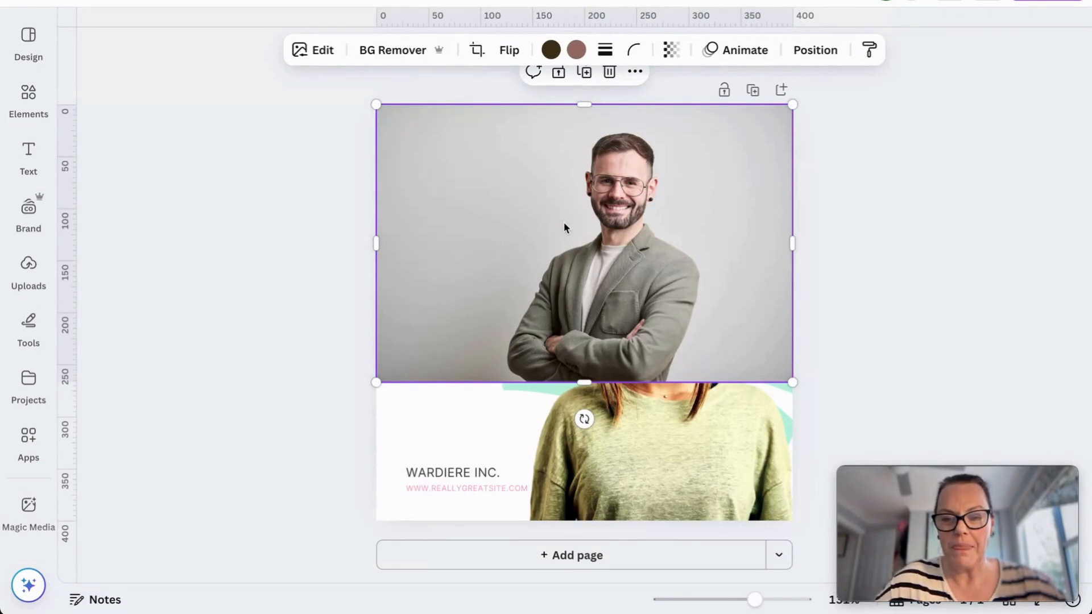
pyautogui.press('Delete')
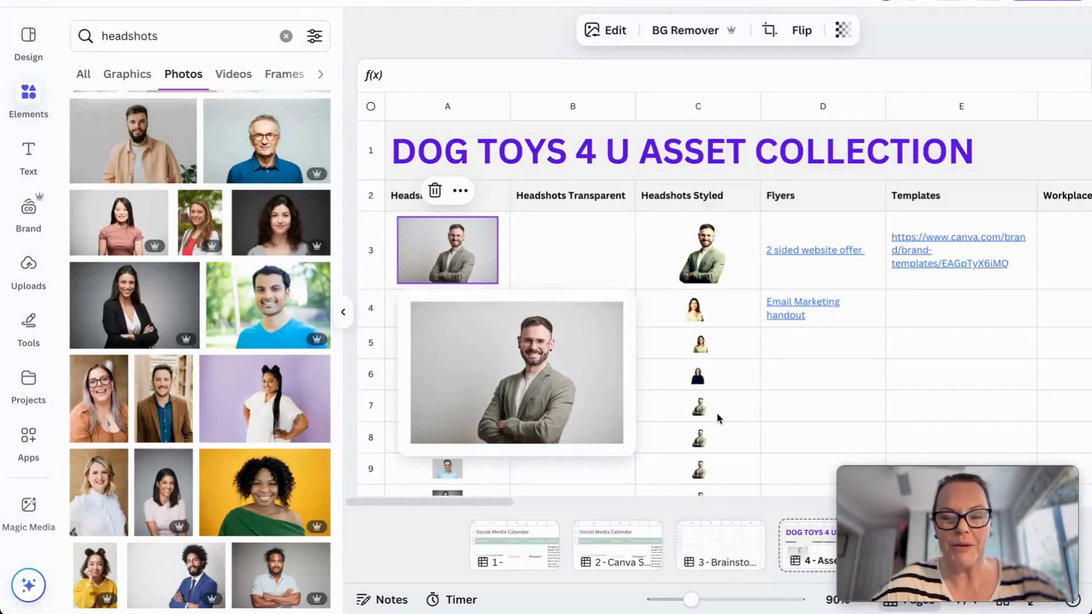
pyautogui.click(671, 380)
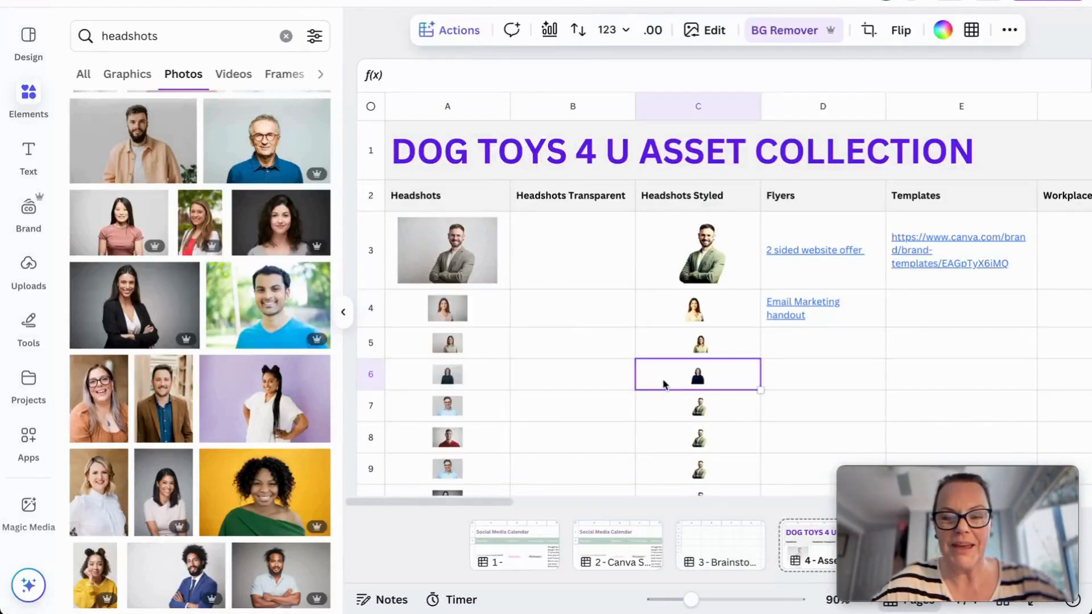
# Fill the nine headshots in A3:A11 across into column B, then select B3:B11.
pyautogui.scroll(-3, 518, 385)
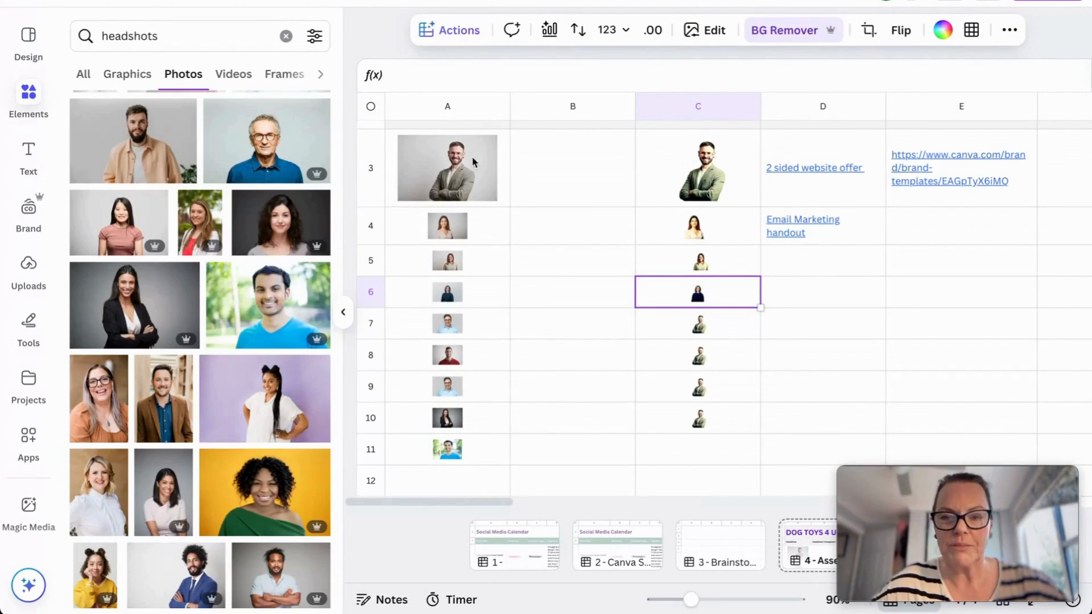
pyautogui.moveTo(470, 162); pyautogui.dragTo(458, 447)
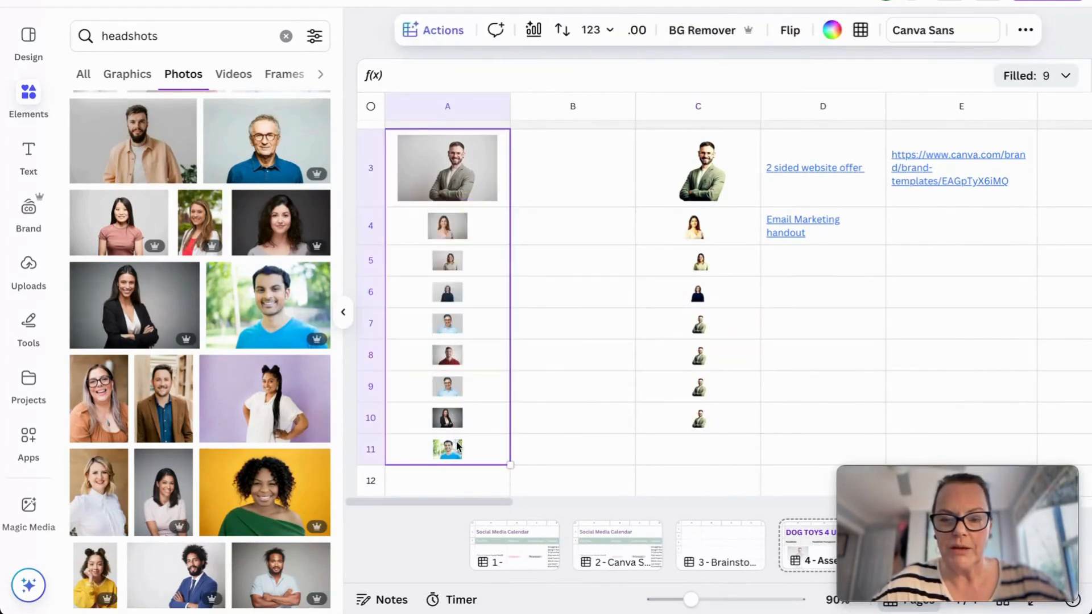
pyautogui.click(565, 353)
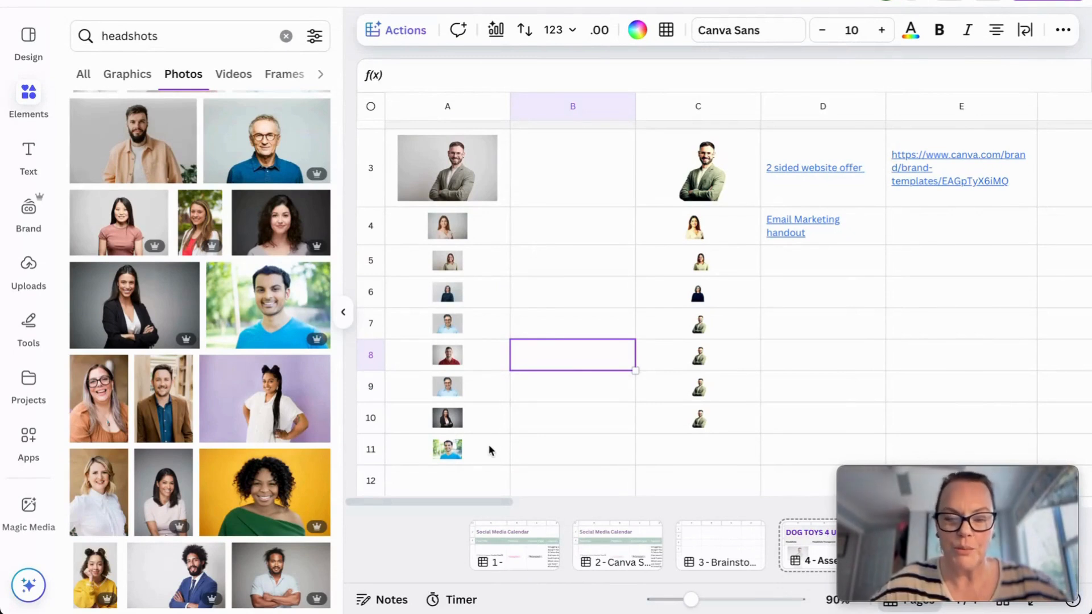
pyautogui.moveTo(489, 445); pyautogui.dragTo(470, 183)
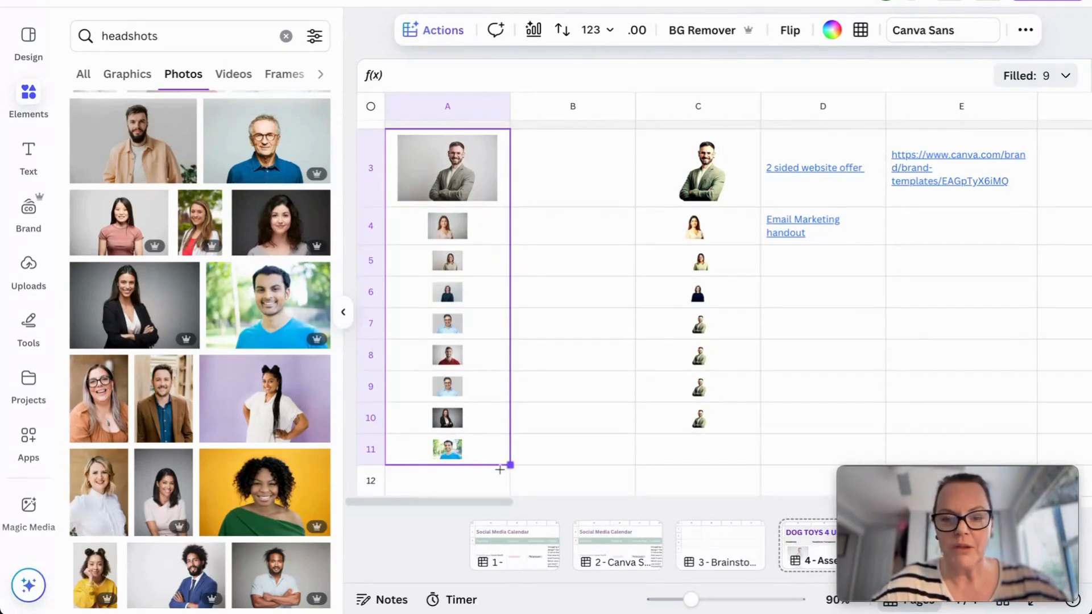
pyautogui.moveTo(510, 465); pyautogui.dragTo(573, 455)
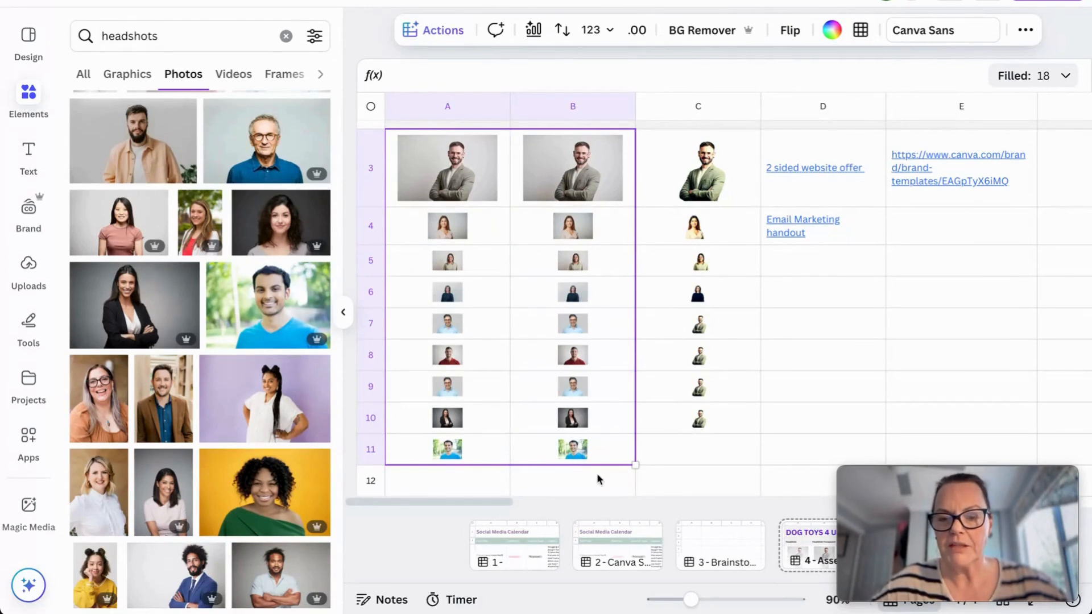
pyautogui.click(610, 459)
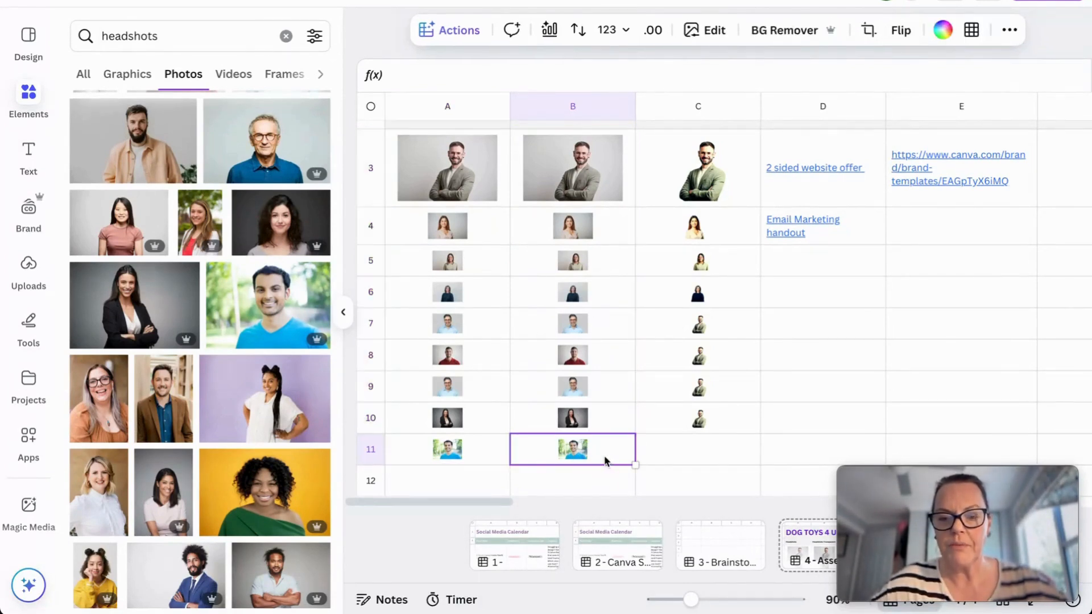
pyautogui.moveTo(621, 447); pyautogui.dragTo(606, 183)
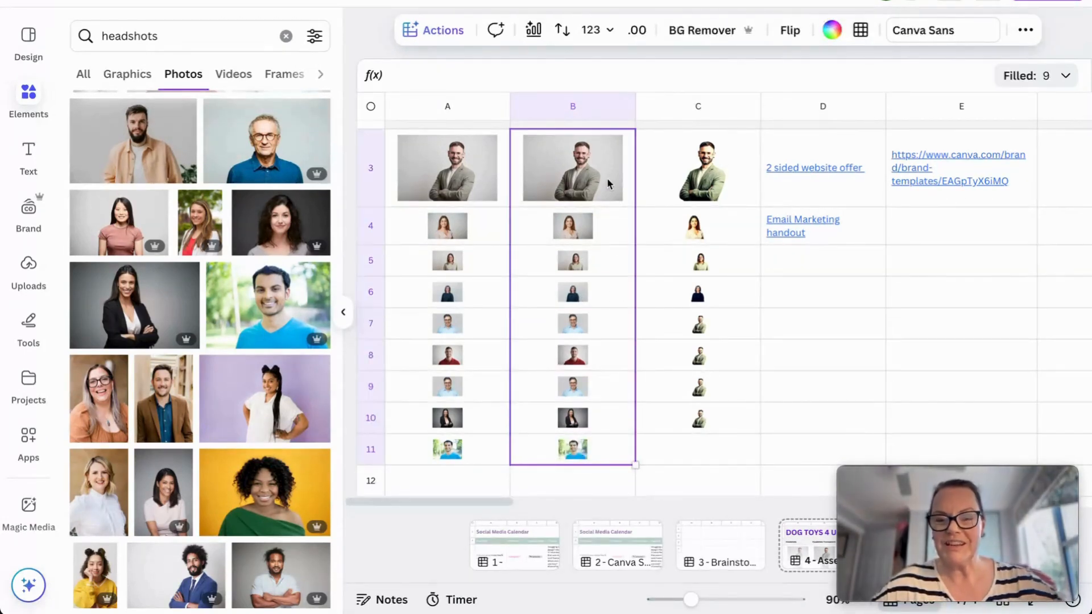
pyautogui.scroll(1, 606, 178)
pyautogui.scroll(1, 607, 177)
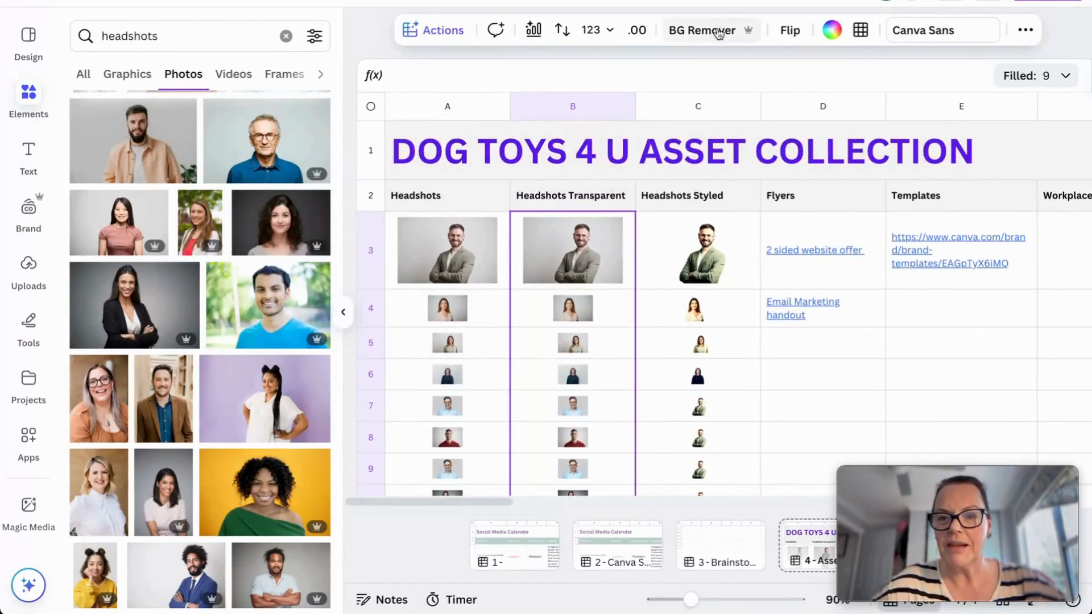
# Remove the backgrounds from the column B headshots, then select the styled headshot in C3.
pyautogui.click(719, 33)
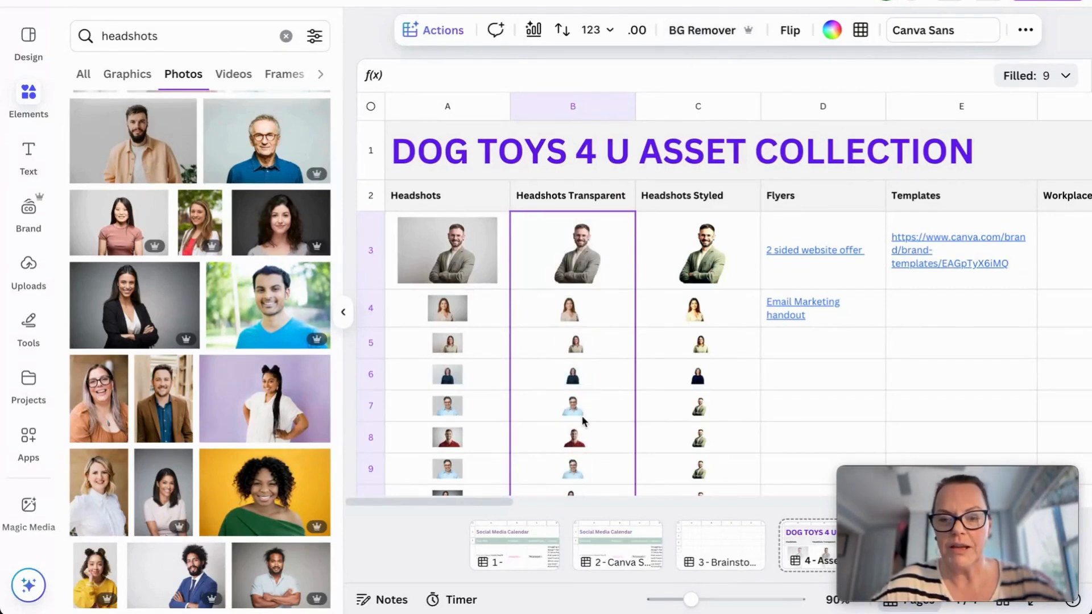
pyautogui.scroll(-1, 603, 443)
pyautogui.scroll(-1, 604, 443)
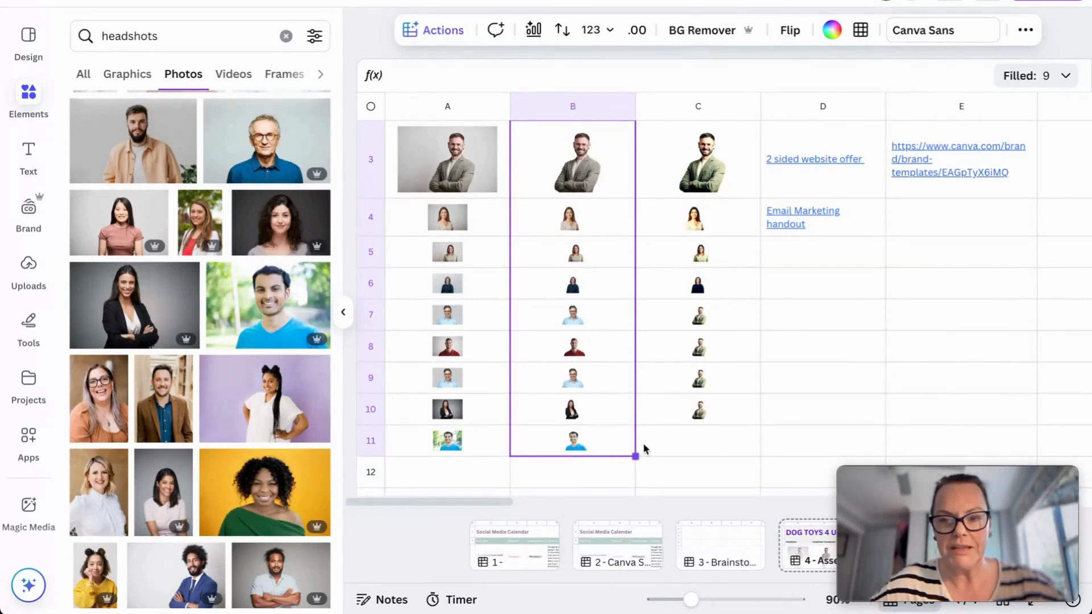
pyautogui.scroll(1, 725, 210)
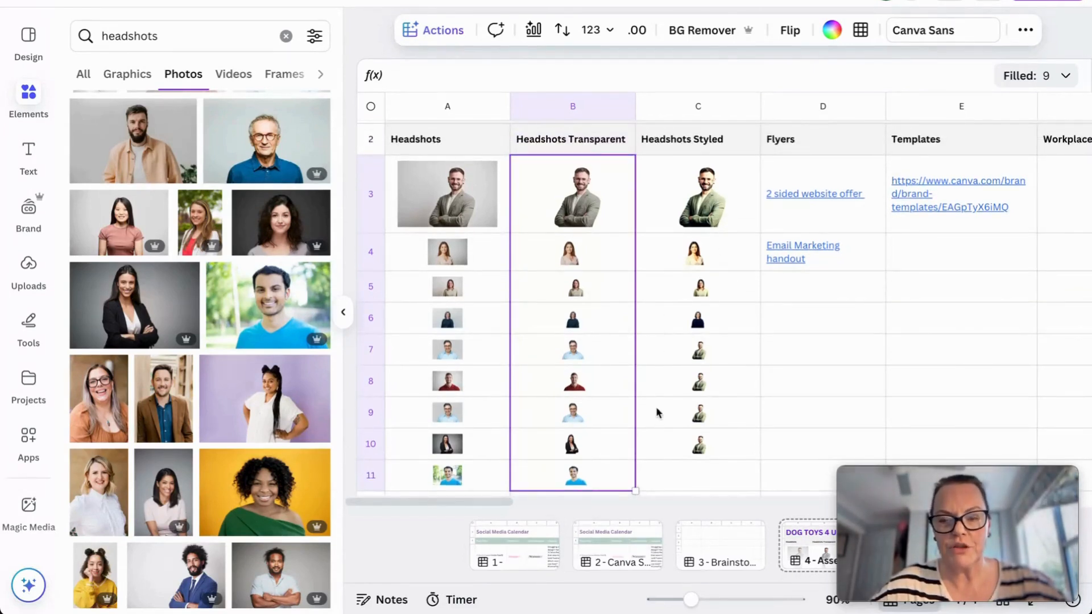
pyautogui.click(686, 210)
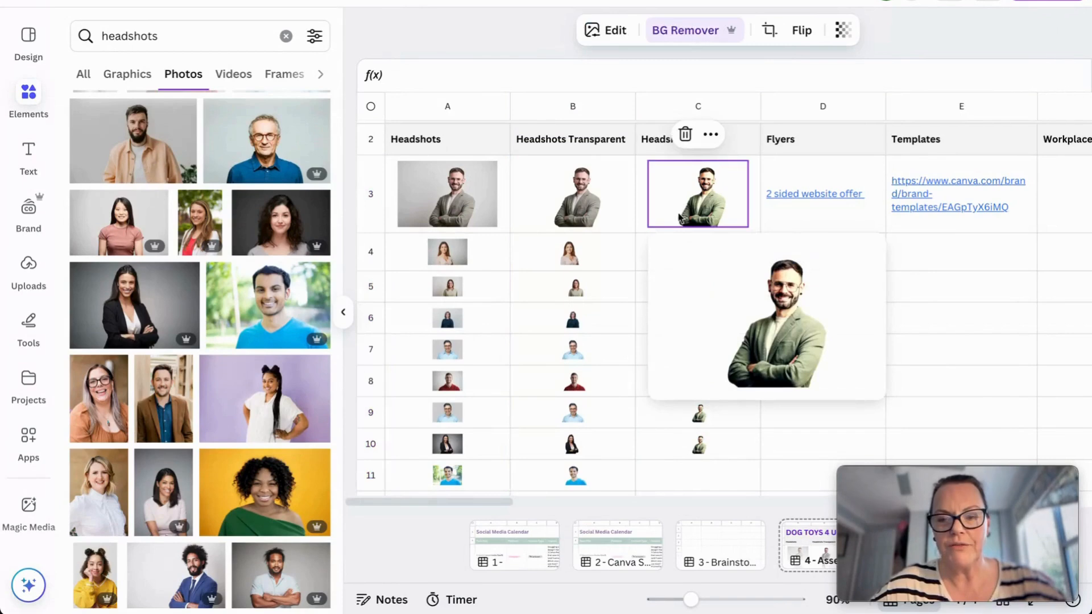
# Check the C3 headshot's edit options, then fill its styled image down from C3 to C11.
pyautogui.click(826, 423)
pyautogui.click(723, 192)
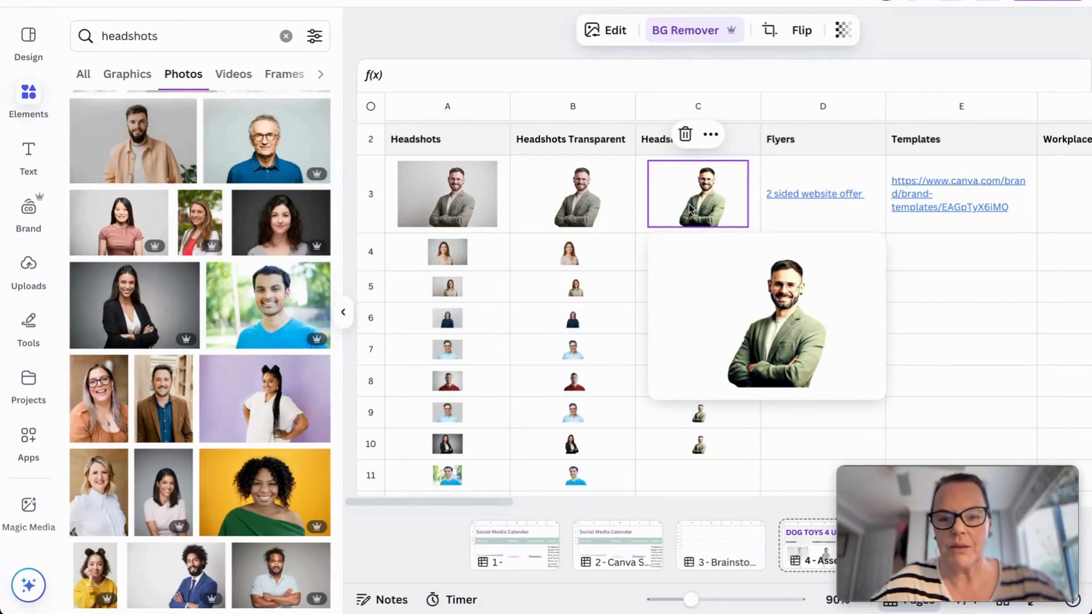
pyautogui.click(614, 33)
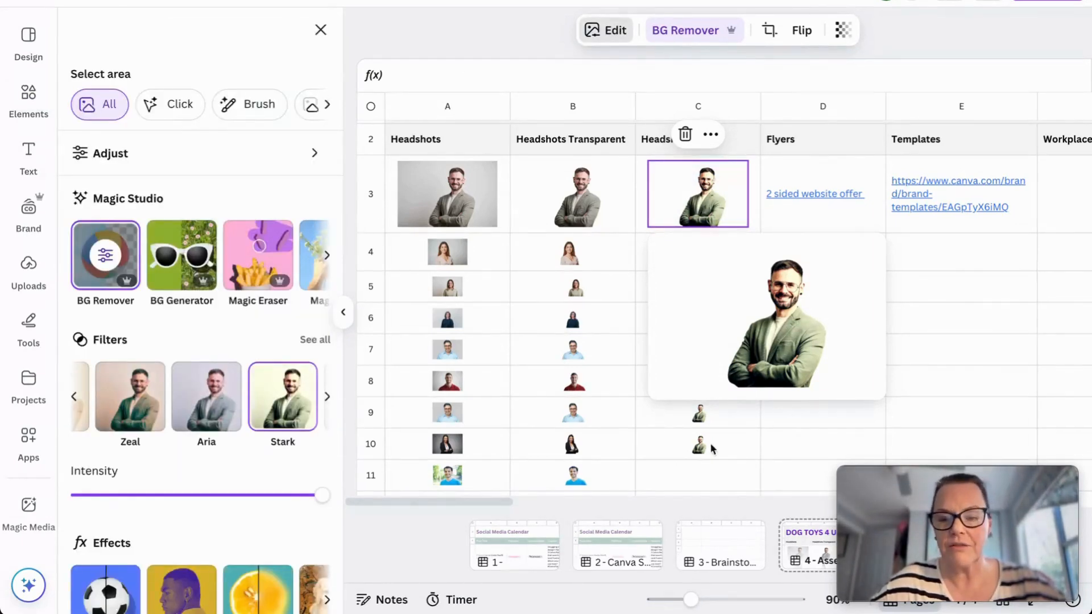
pyautogui.click(949, 347)
pyautogui.click(690, 209)
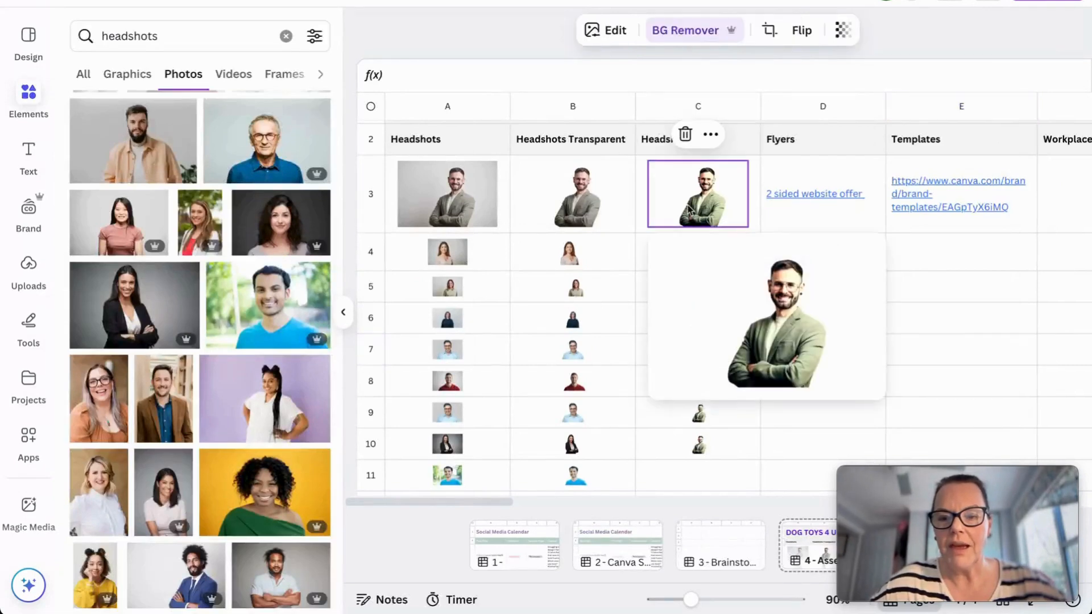
pyautogui.click(751, 224)
pyautogui.moveTo(761, 233); pyautogui.dragTo(730, 475)
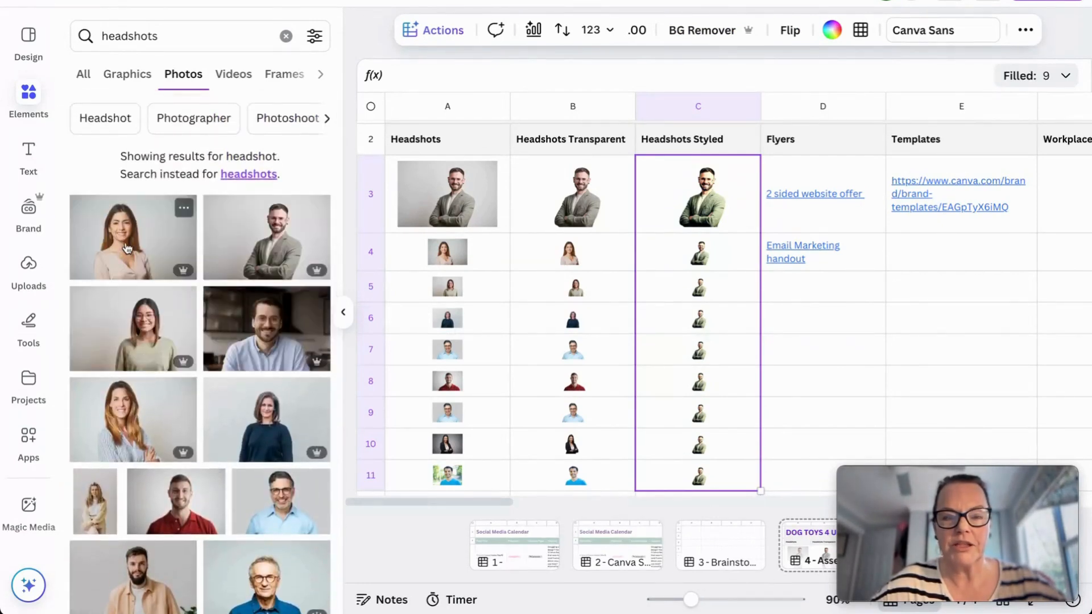
# Drop three women's headshots into C4, C5 and C6, and a man's headshot further down.
pyautogui.moveTo(126, 253); pyautogui.dragTo(708, 252)
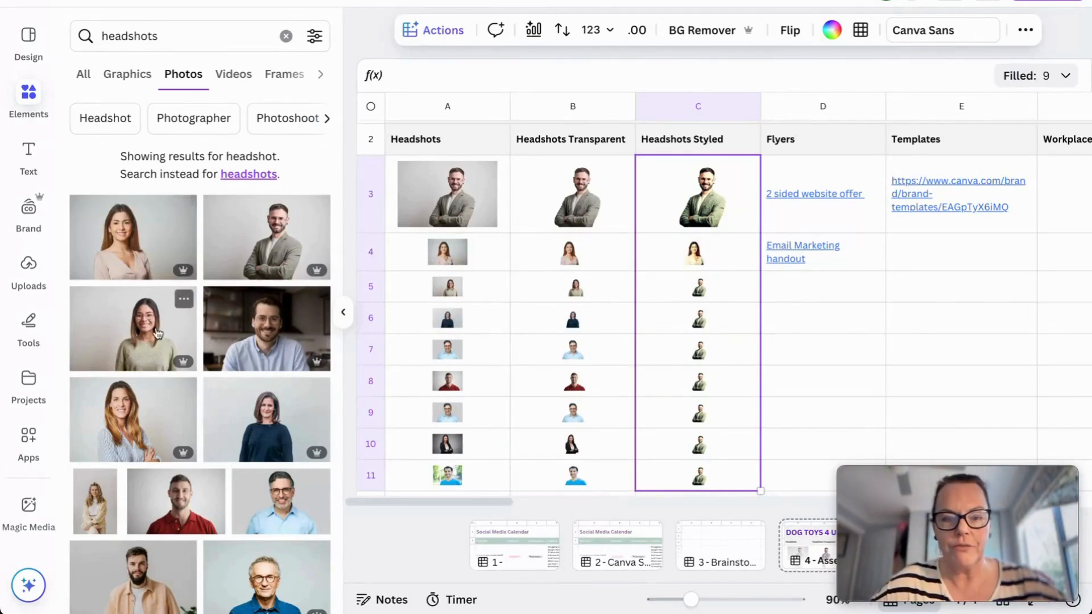
pyautogui.moveTo(204, 307); pyautogui.dragTo(699, 282)
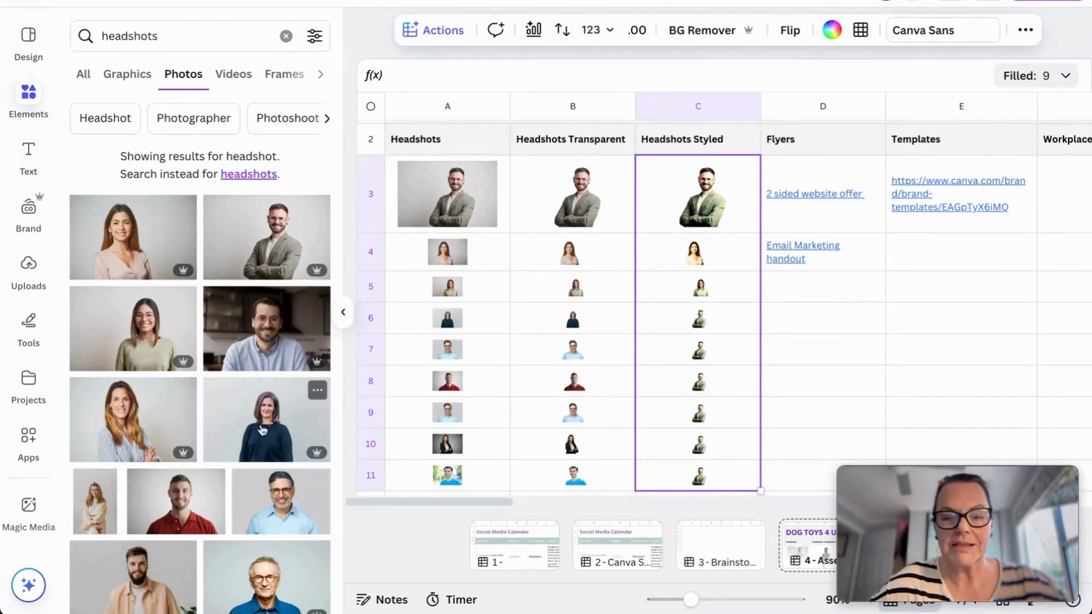
pyautogui.moveTo(316, 389); pyautogui.dragTo(697, 321)
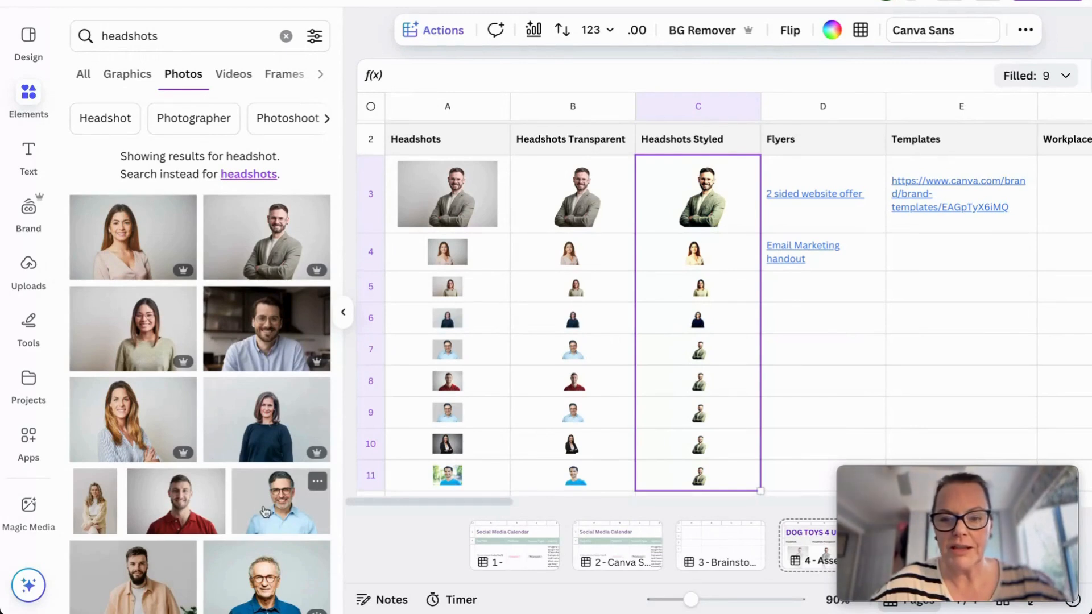
pyautogui.moveTo(263, 508); pyautogui.dragTo(692, 353)
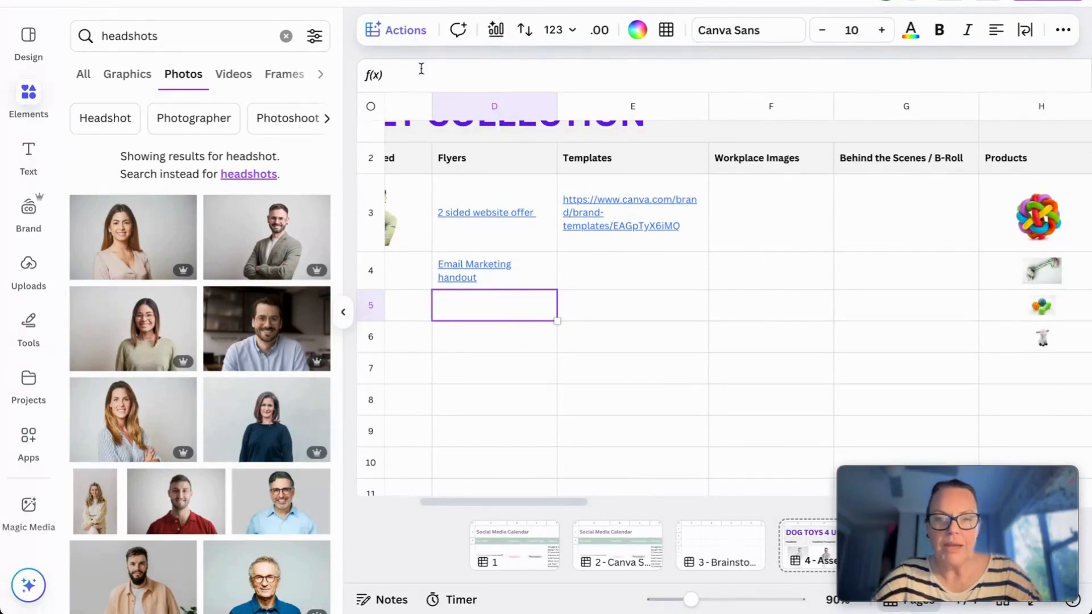
# Insert the 'hawkesbury networking promo' Canva design into D5 from the Actions menu.
pyautogui.click(399, 36)
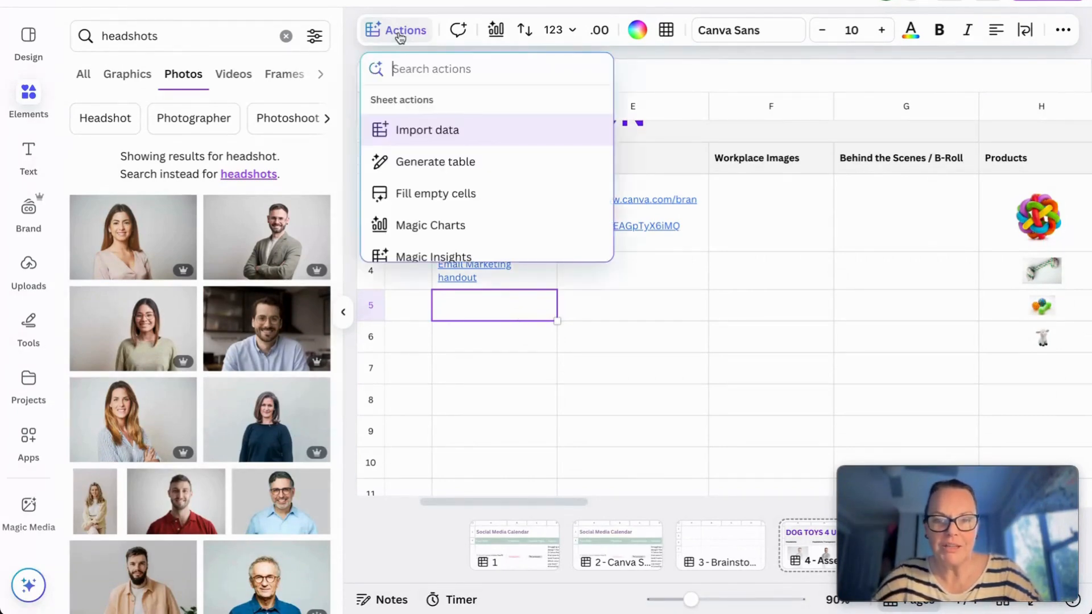
pyautogui.scroll(-1, 427, 196)
pyautogui.scroll(-6, 427, 199)
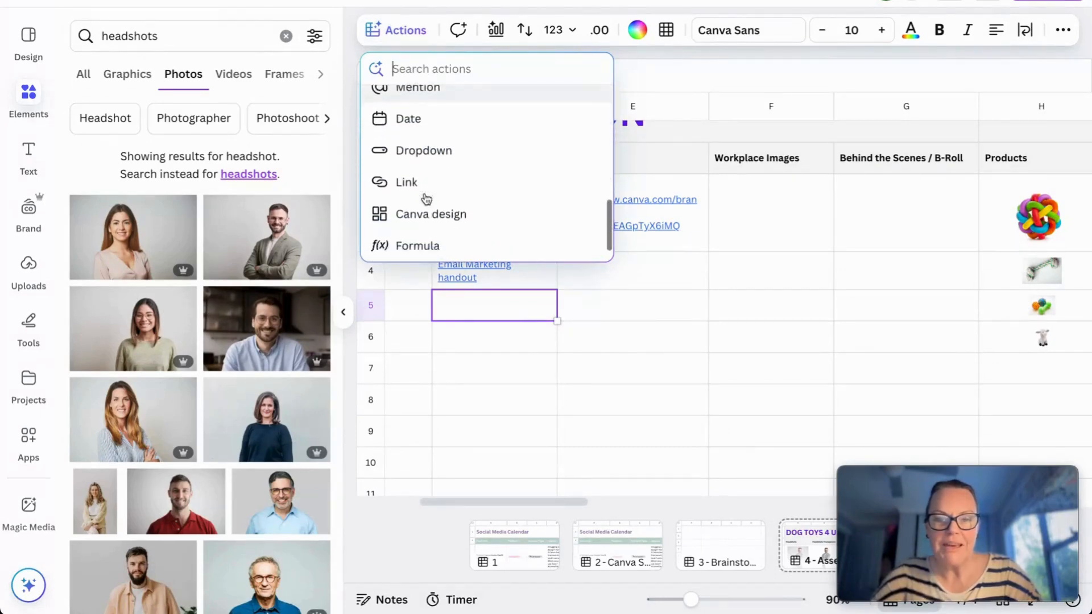
pyautogui.click(433, 184)
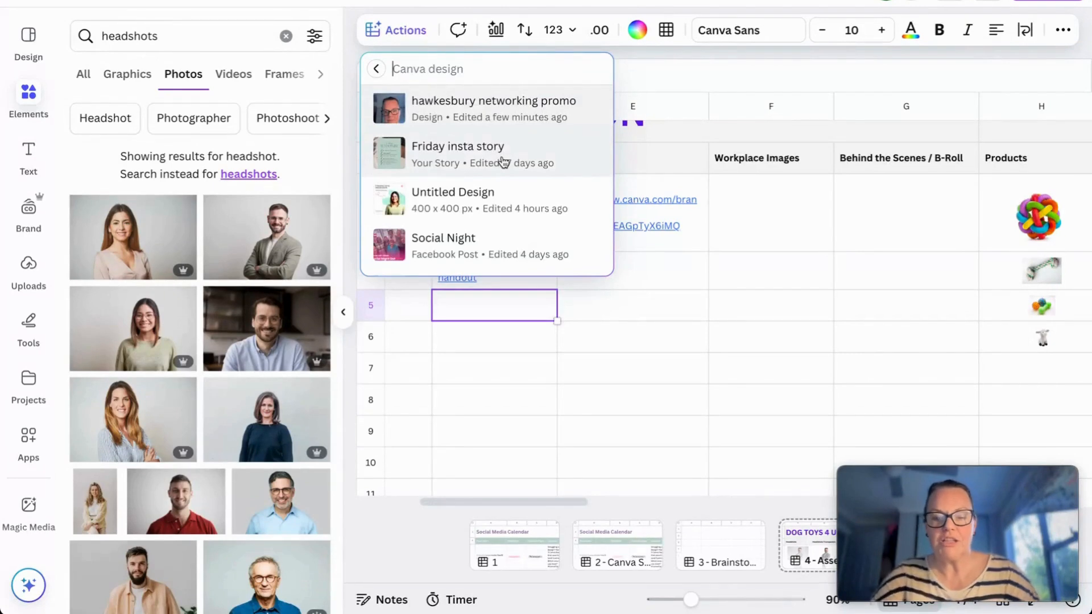
pyautogui.click(496, 104)
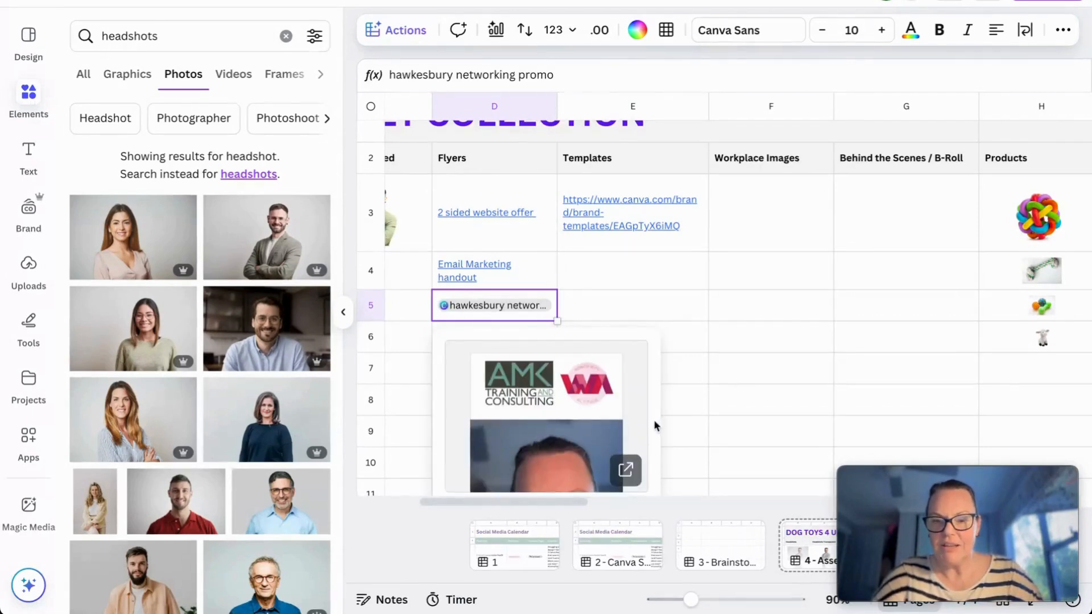
# Verify the D5 design link through its preview card's edit and open options, then select D6.
pyautogui.scroll(-3, 635, 312)
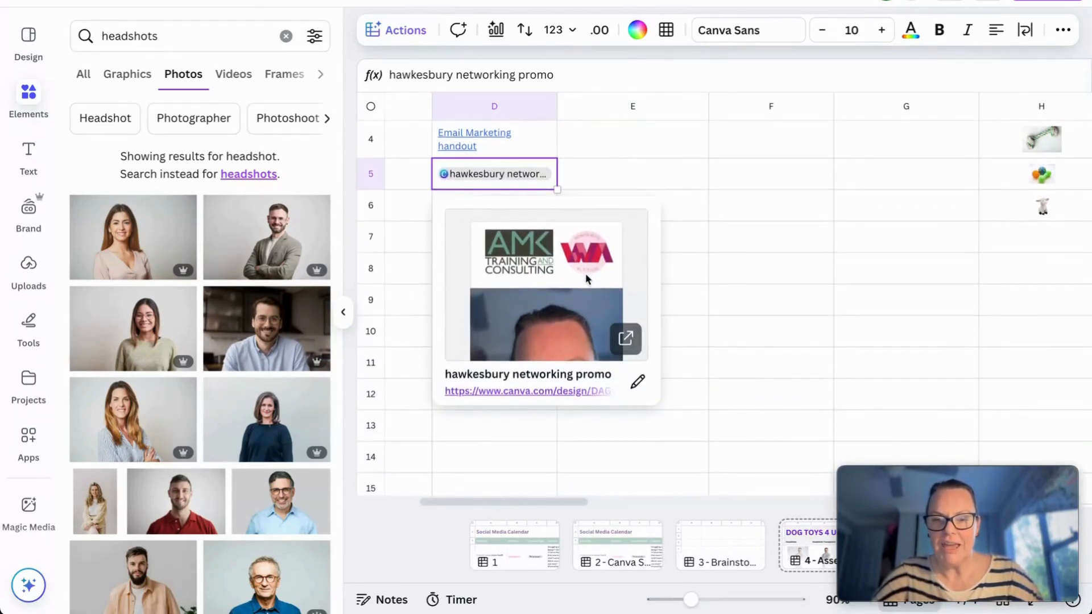
pyautogui.click(620, 170)
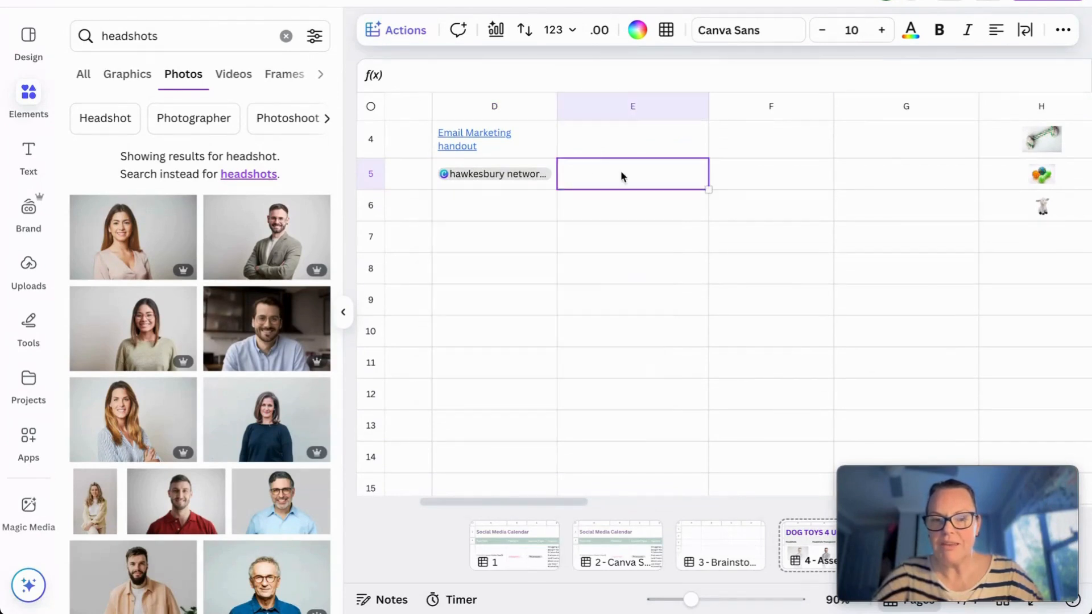
pyautogui.click(546, 172)
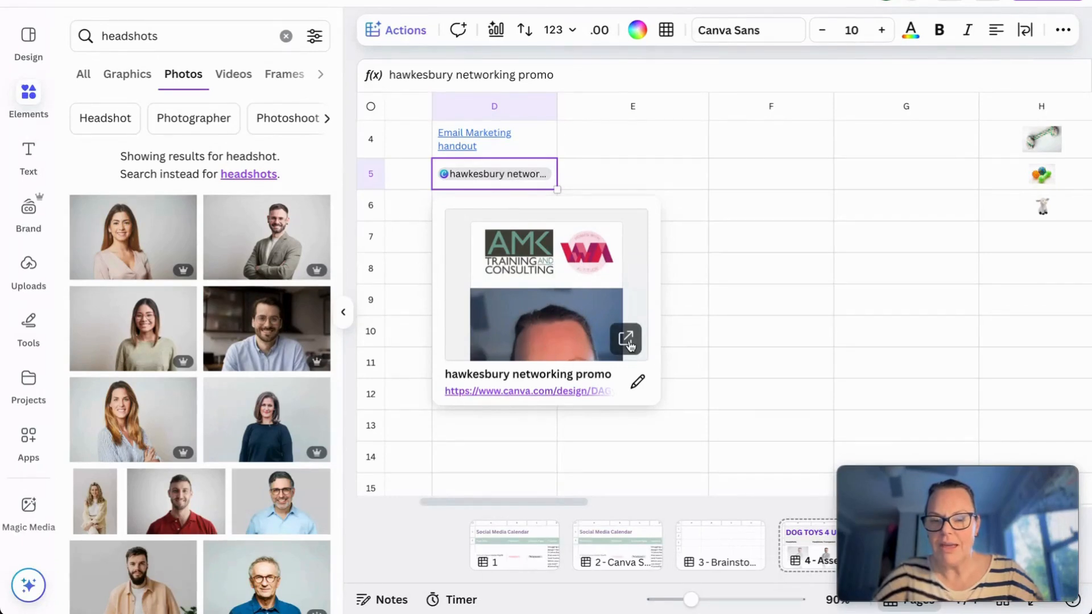
pyautogui.click(638, 382)
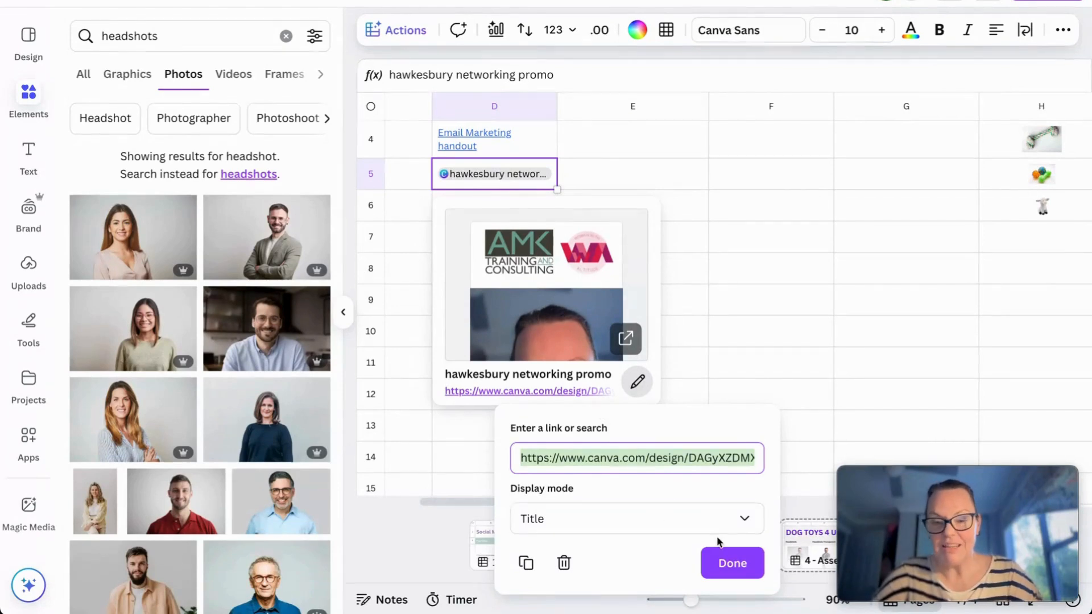
pyautogui.click(754, 355)
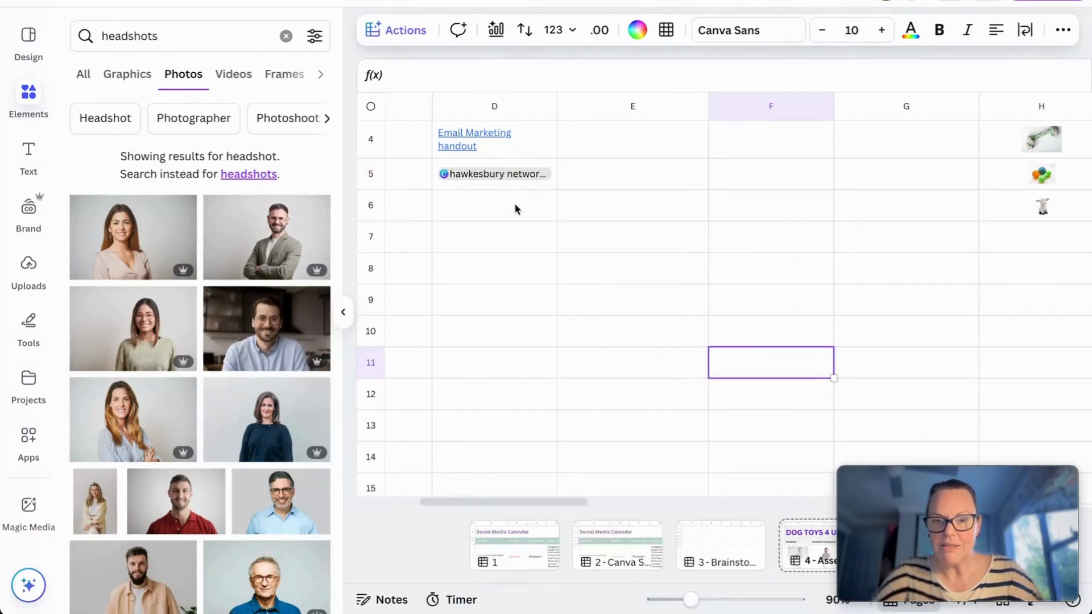
pyautogui.click(517, 174)
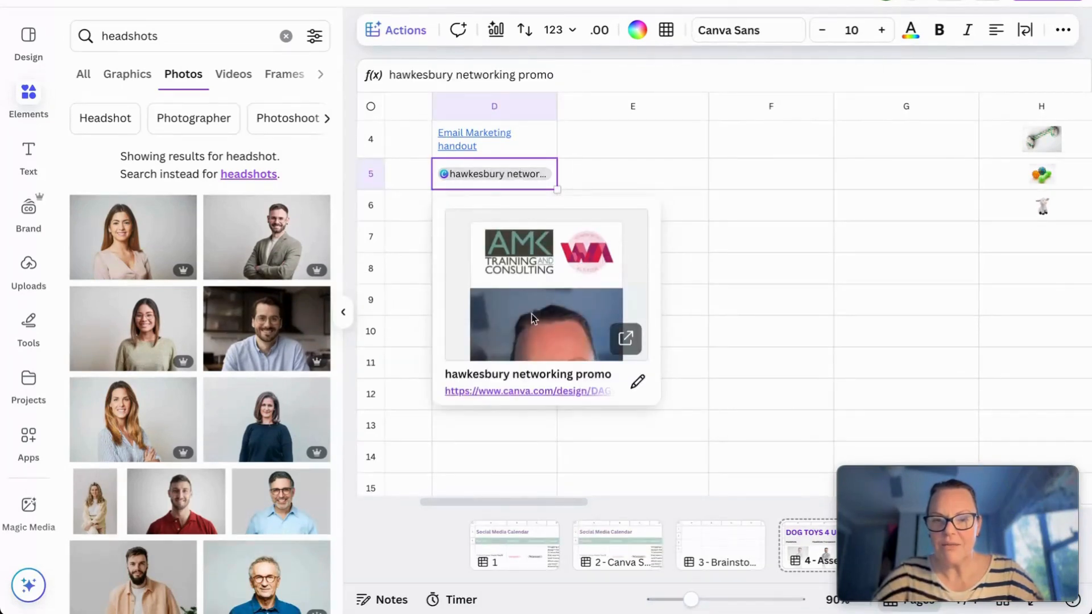
pyautogui.click(626, 340)
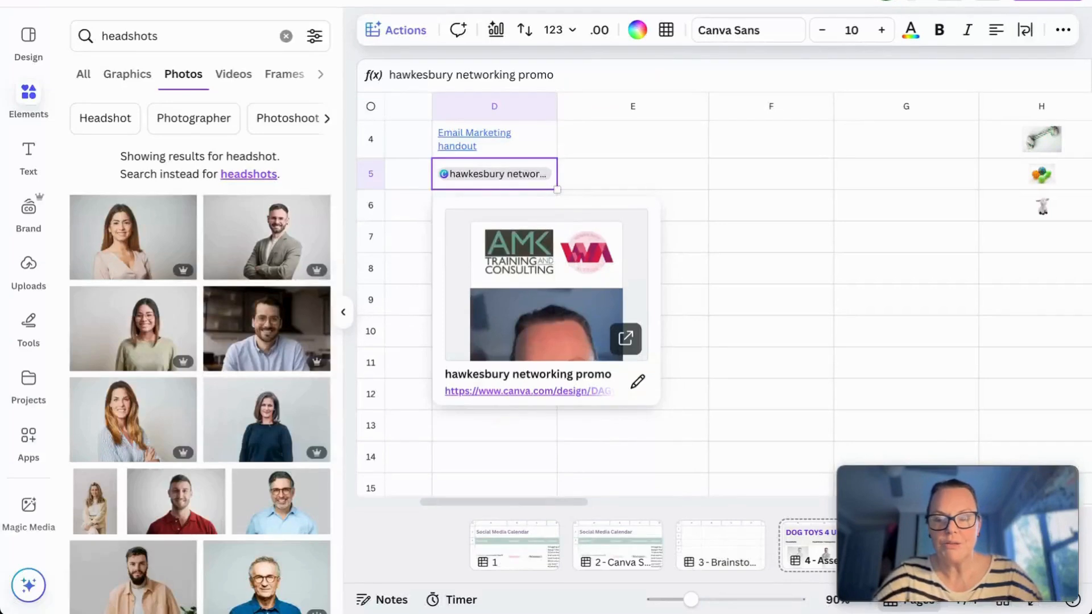
pyautogui.click(729, 373)
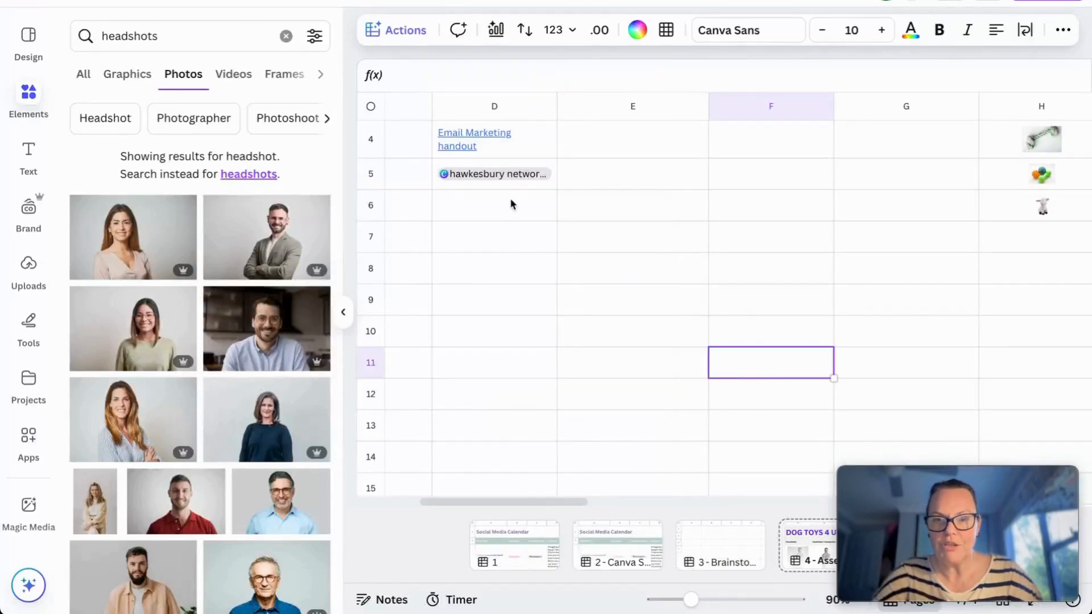
pyautogui.click(490, 204)
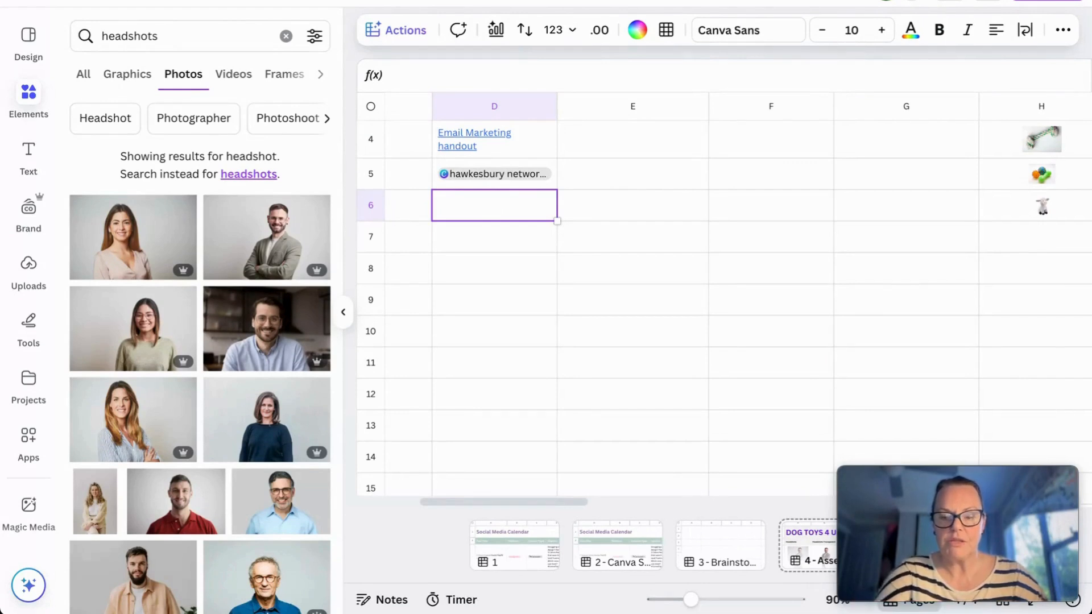
# Enter 'Canva Video' in cell D6.
pyautogui.write('Can')
pyautogui.press('BackSpace')
pyautogui.write('n')
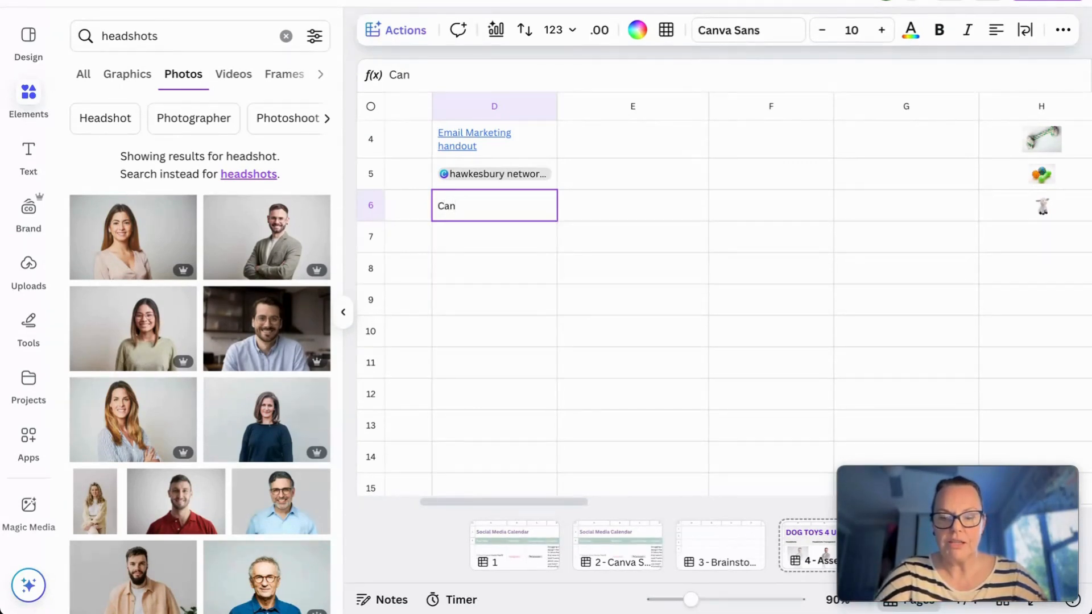
pyautogui.write('va Video')
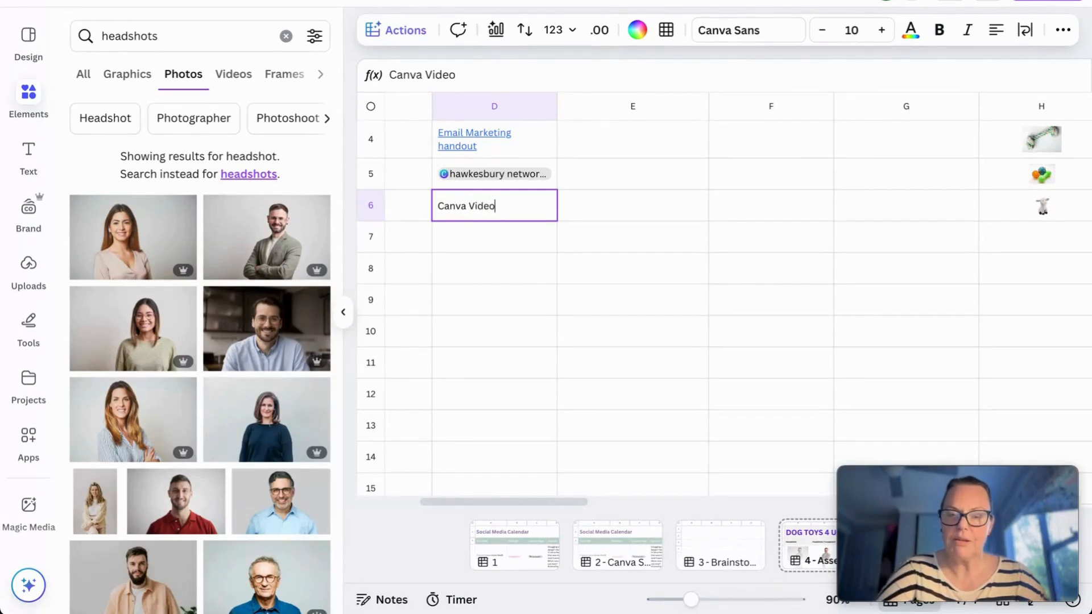
pyautogui.press('Return')
# Link the D6 text to the Canva Sheets Part 1 design and open it from the link.
pyautogui.click(478, 207)
pyautogui.click(477, 211)
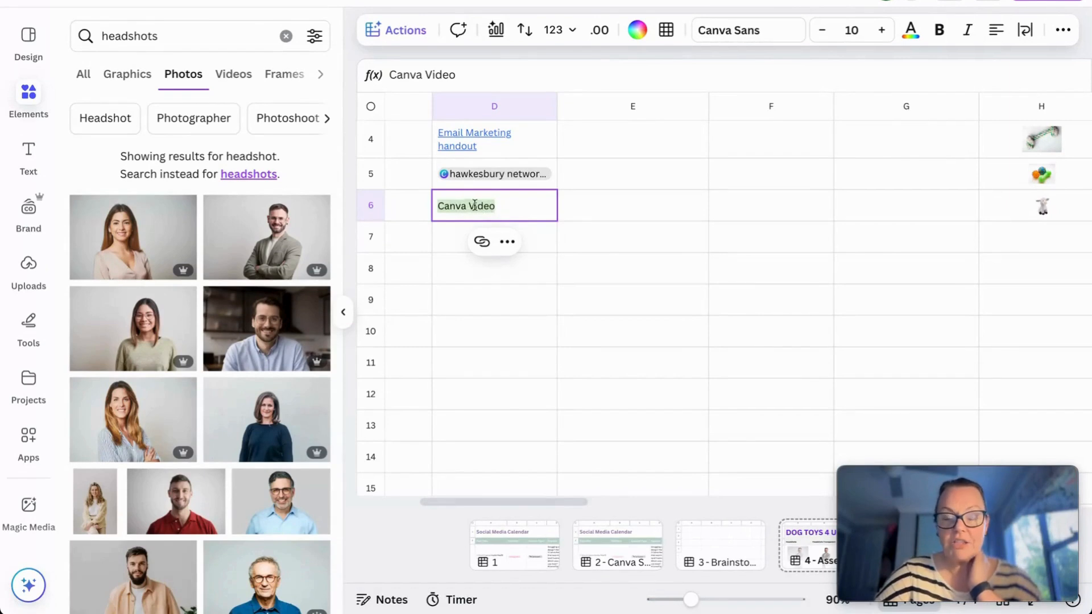
pyautogui.click(481, 243)
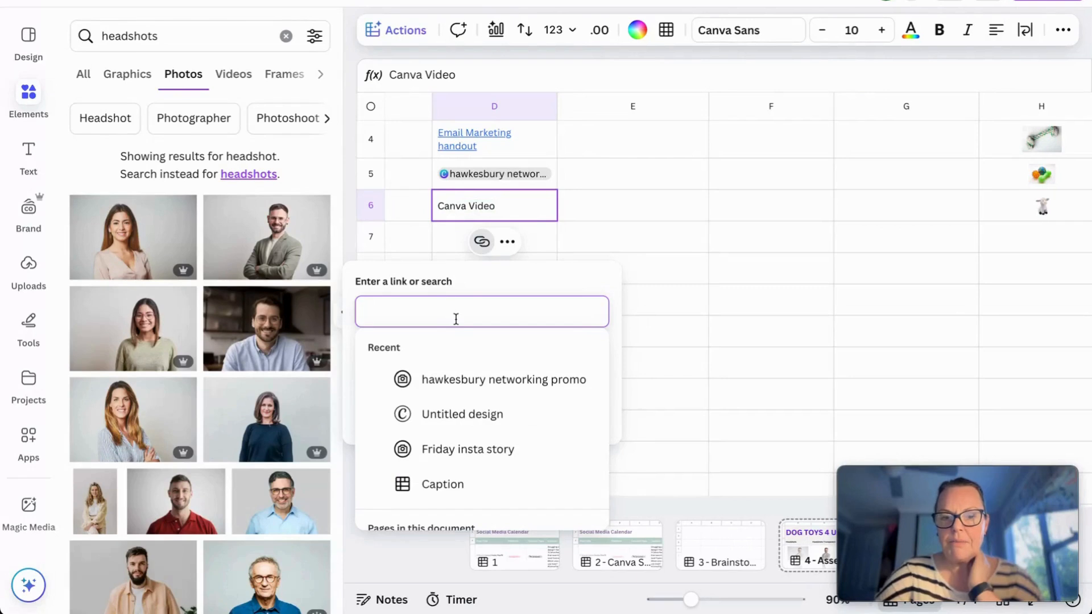
pyautogui.write('canva')
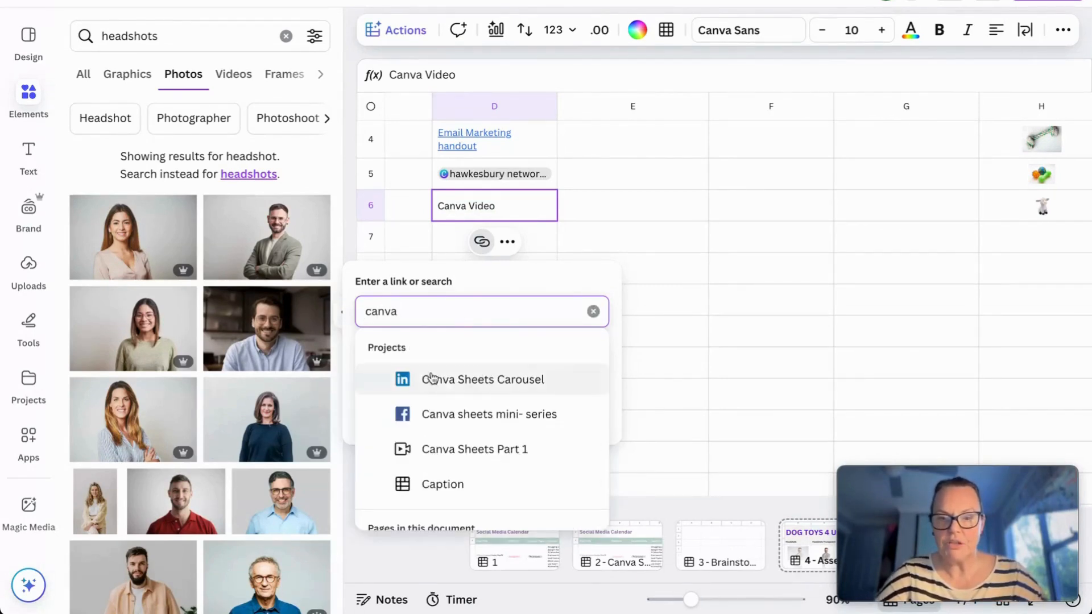
pyautogui.scroll(-1, 485, 430)
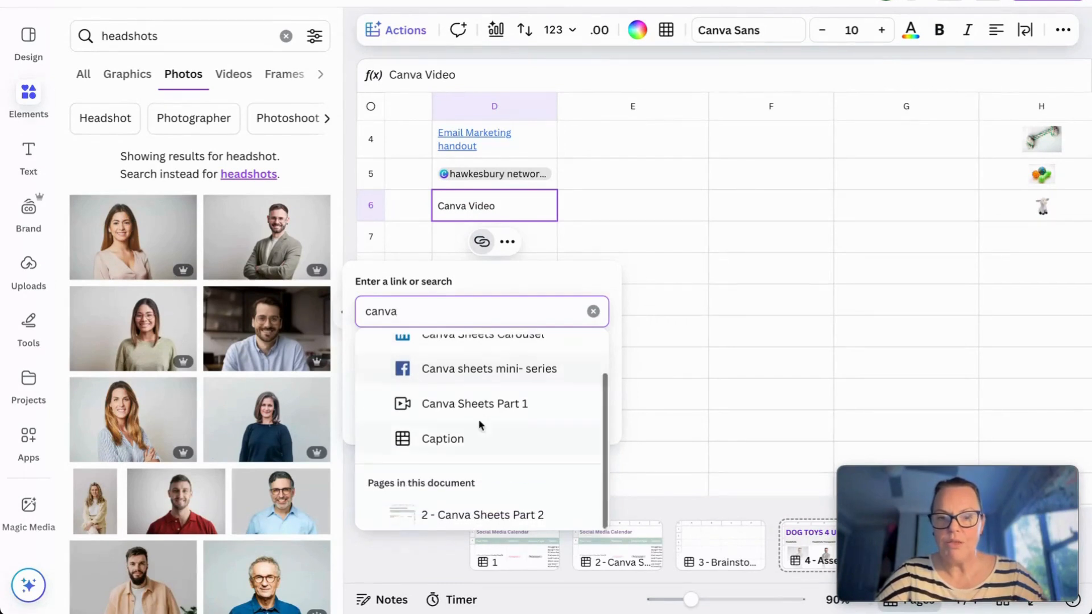
pyautogui.click(470, 405)
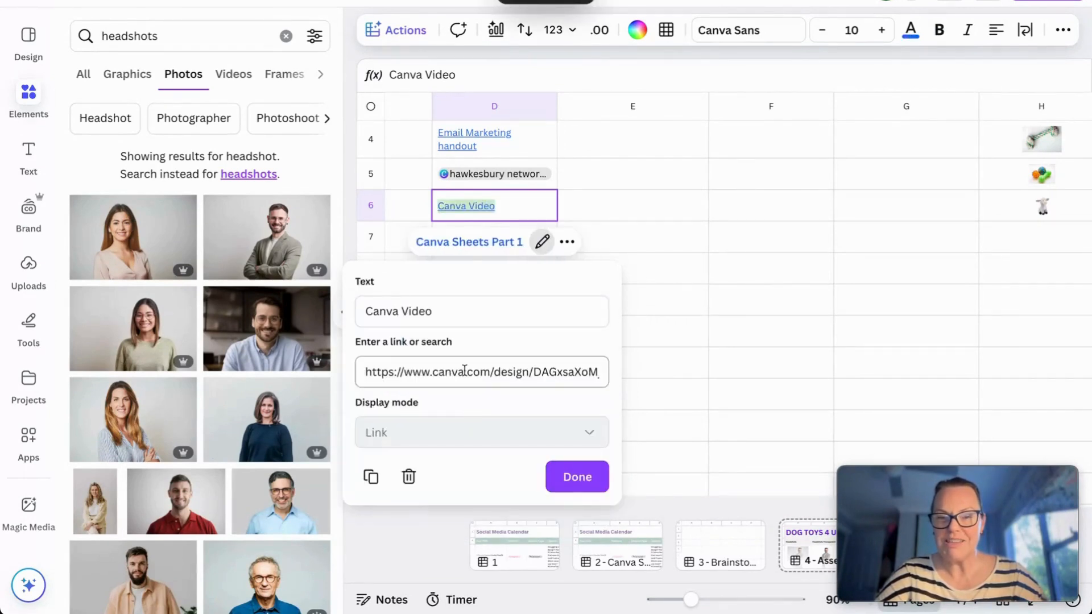
pyautogui.click(586, 476)
pyautogui.click(630, 278)
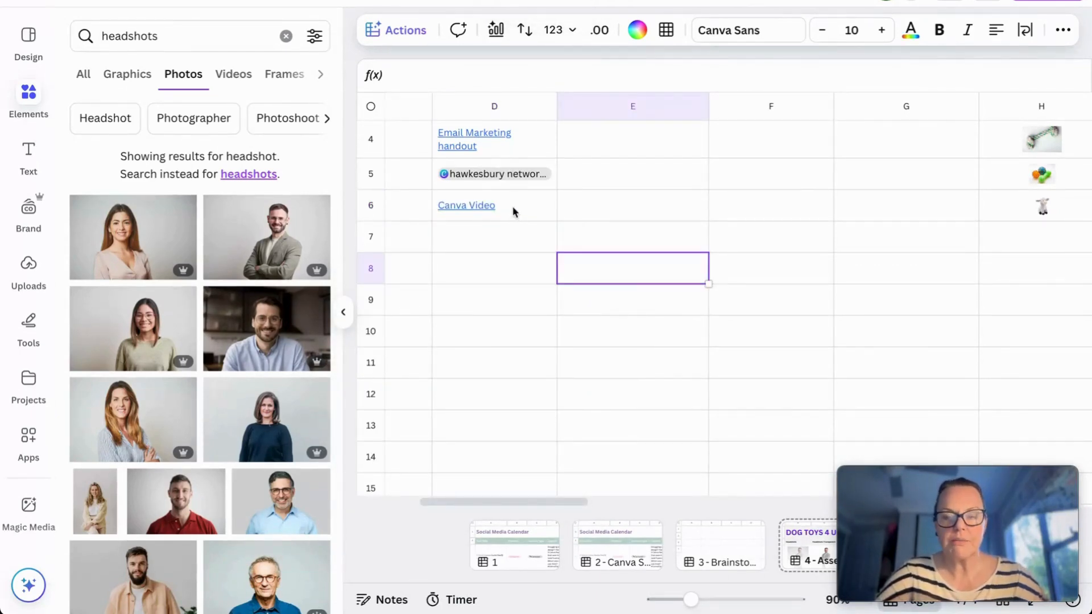
pyautogui.click(488, 206)
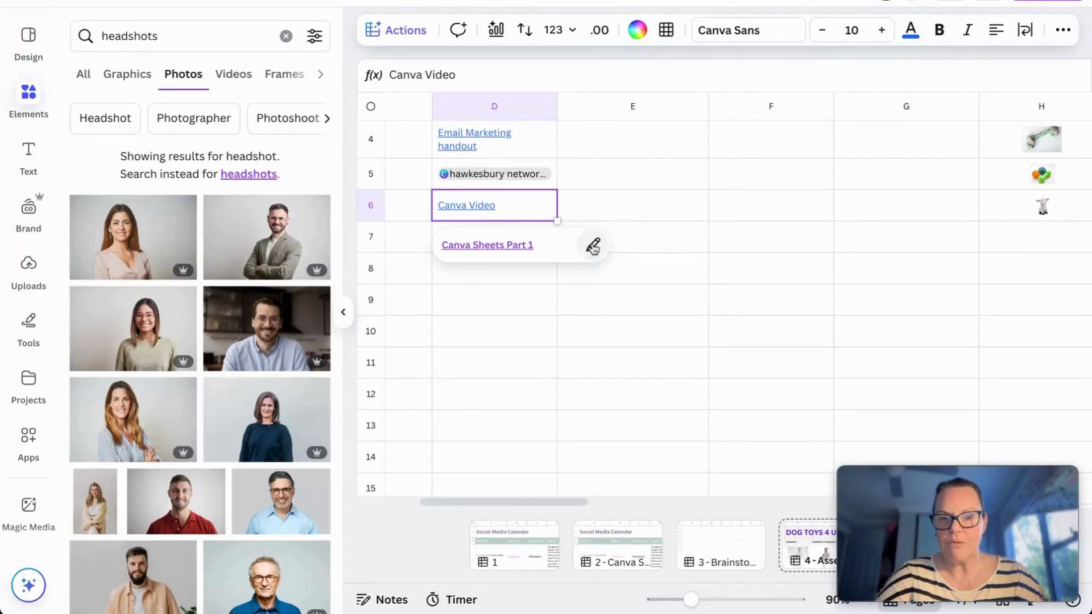
pyautogui.click(517, 243)
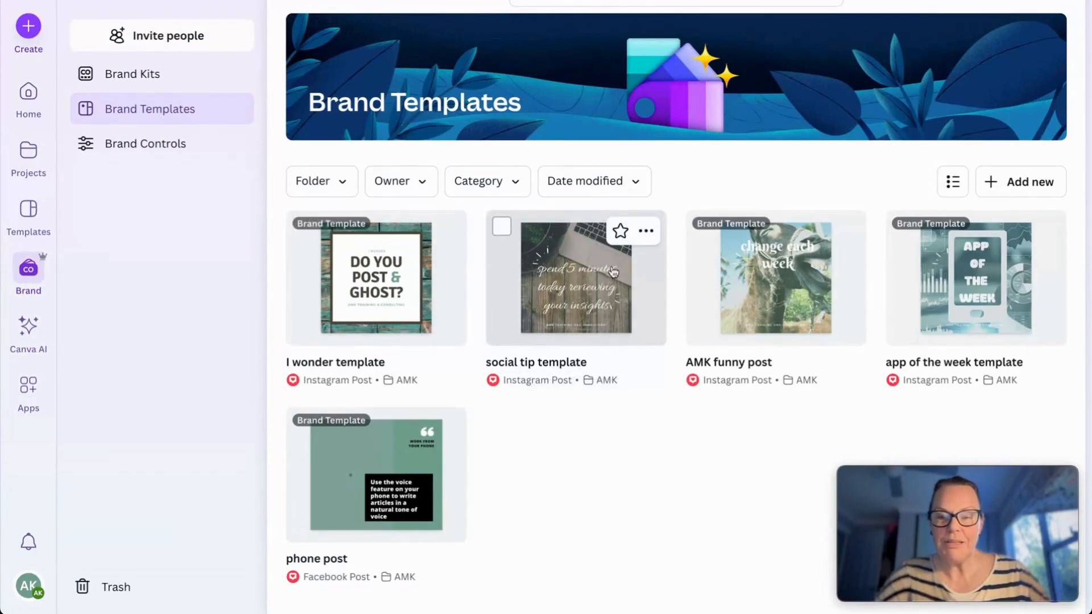
# Copy the social tip brand template's link from its ••• menu.
pyautogui.click(646, 231)
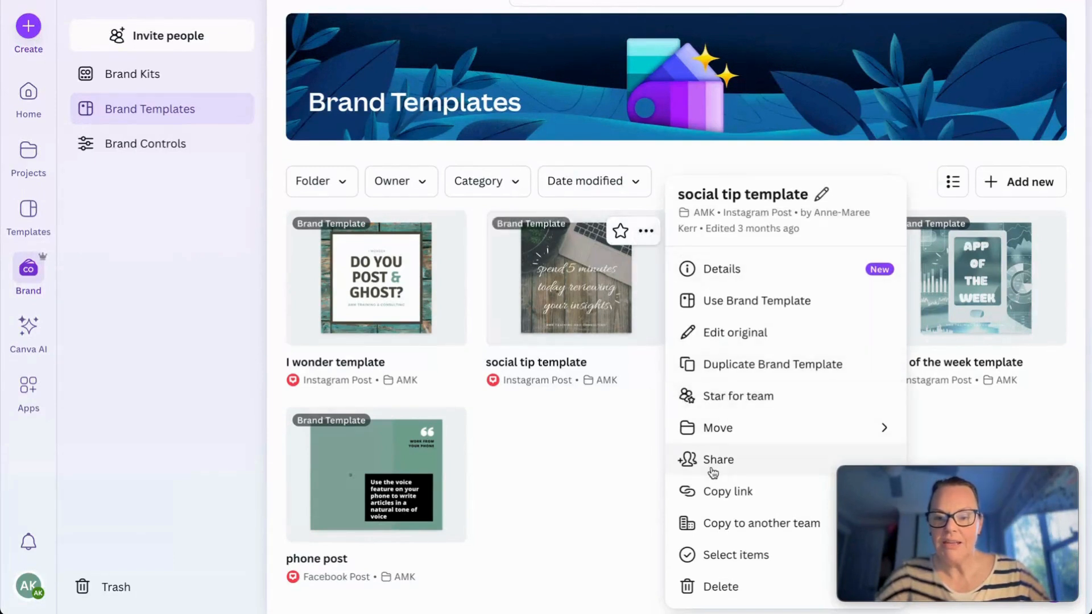
pyautogui.click(719, 491)
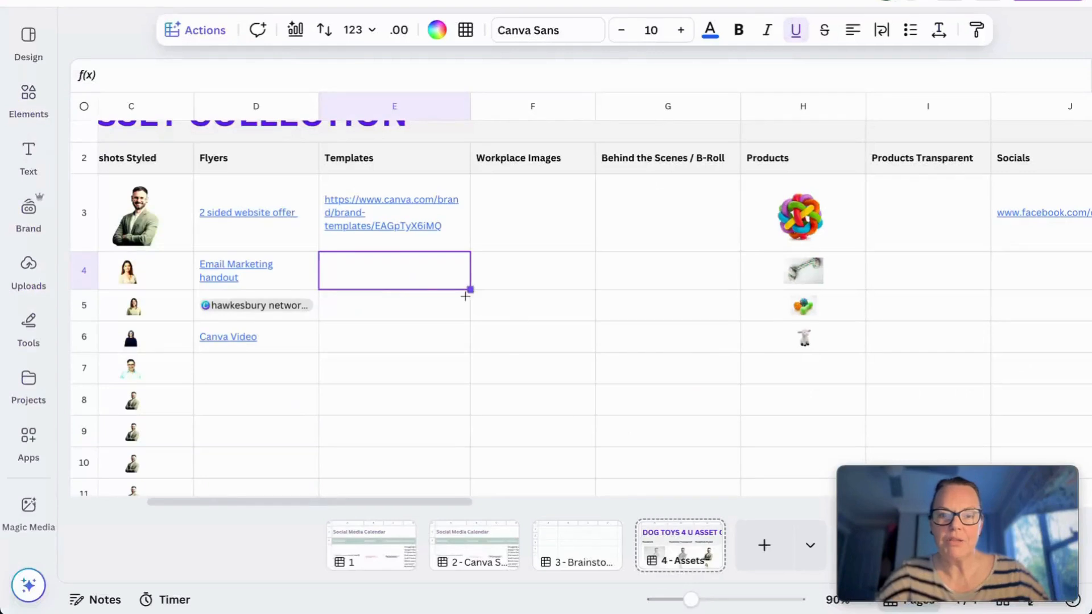
# Paste the template URL into E4, link 'Post and Ghost' in E5 to it, and check the link.
pyautogui.write('https://www.canva.com/brand/brand-templates/EAGpTyX6iMQ')
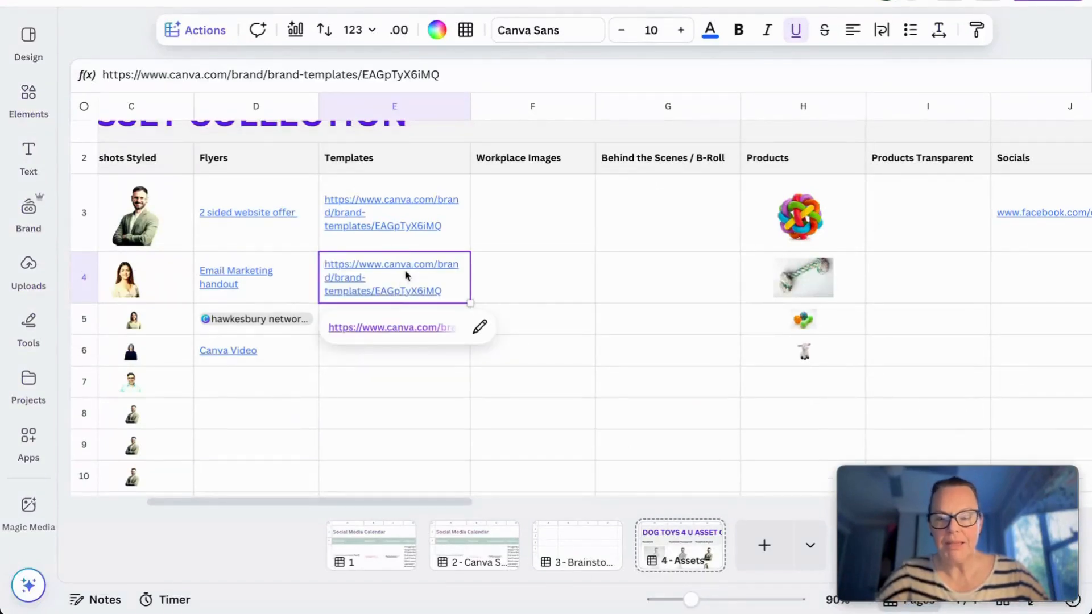
pyautogui.click(492, 284)
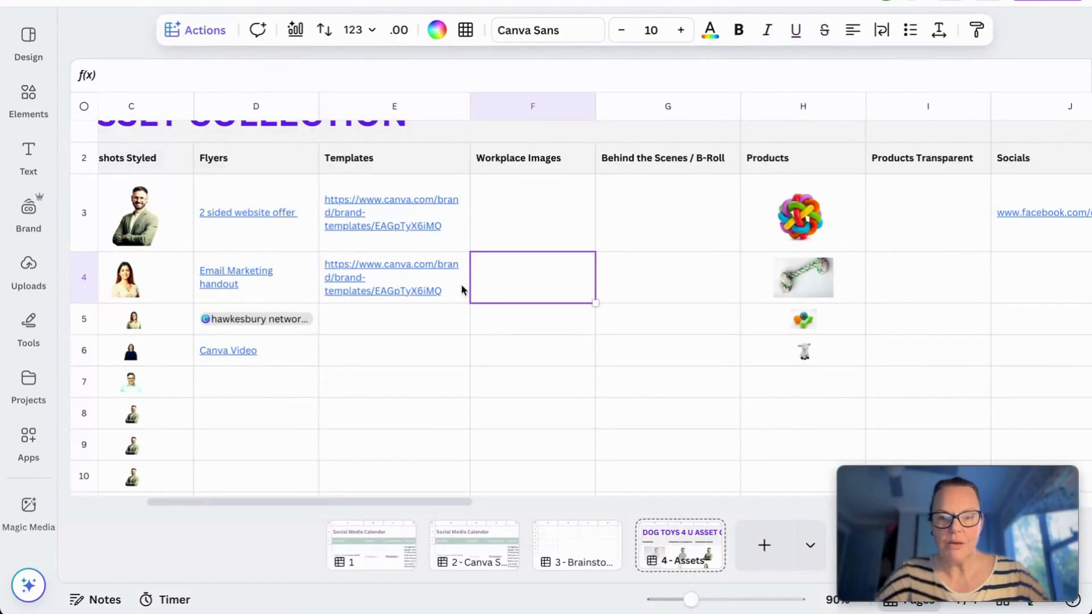
pyautogui.click(408, 322)
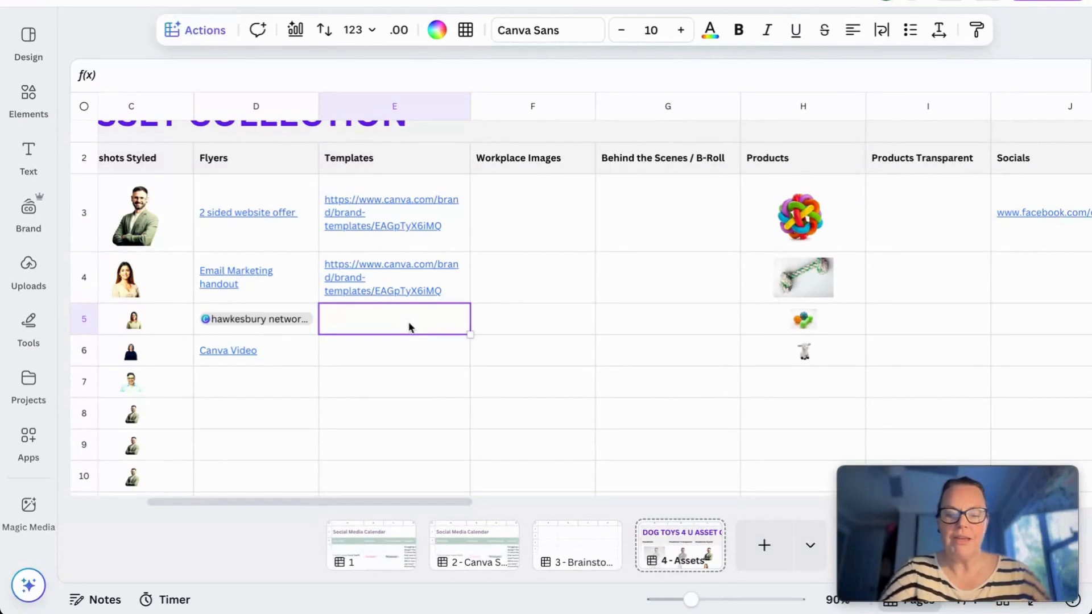
pyautogui.write('Post')
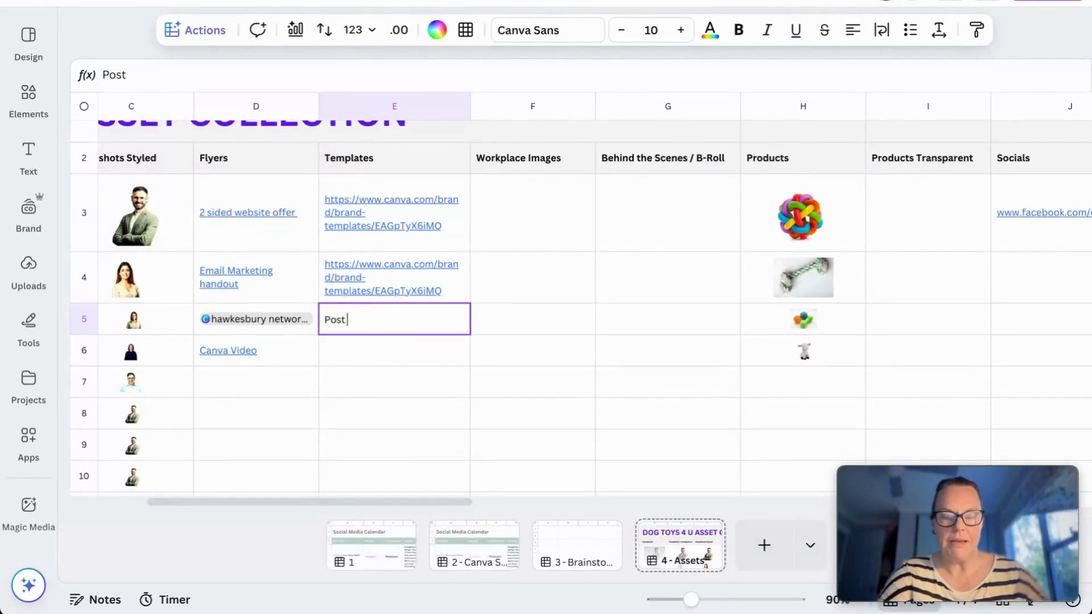
pyautogui.write(' and Ghost')
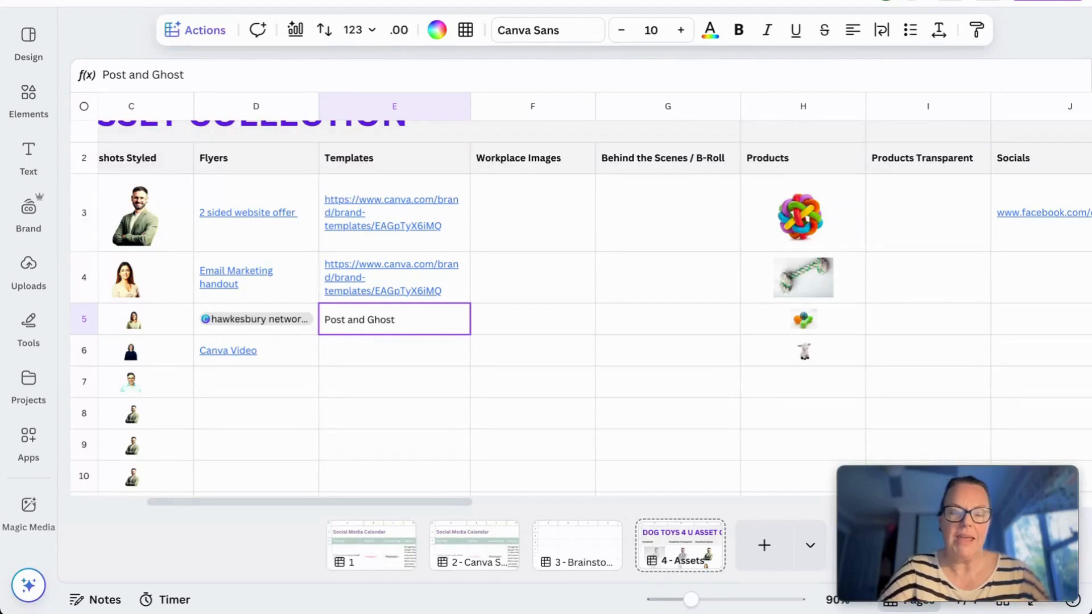
pyautogui.moveTo(391, 316); pyautogui.dragTo(319, 316)
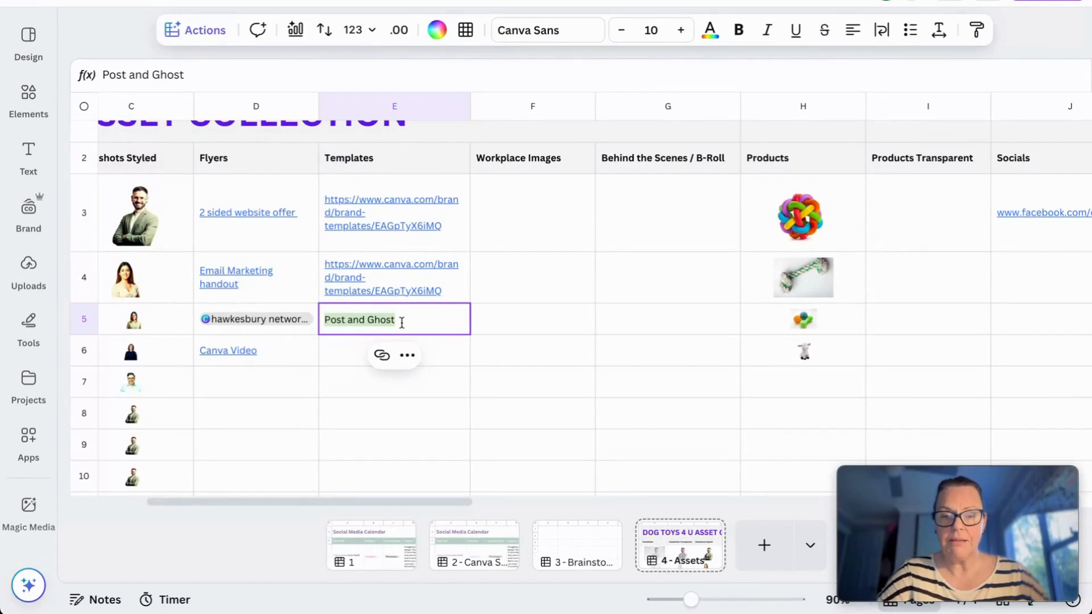
pyautogui.hotkey('ctrl', 'v')
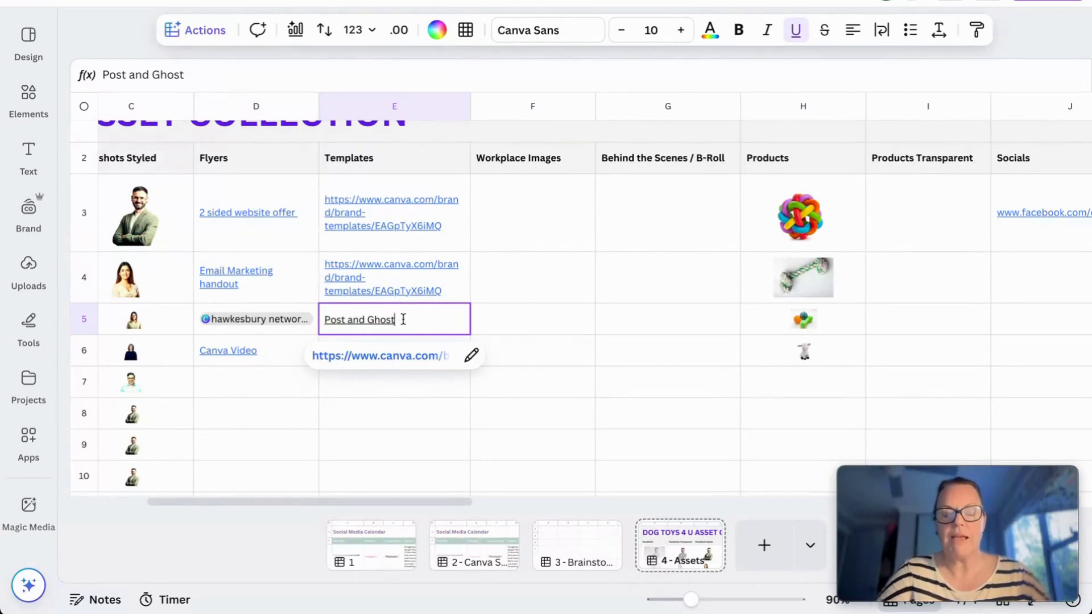
pyautogui.click(506, 327)
pyautogui.click(372, 323)
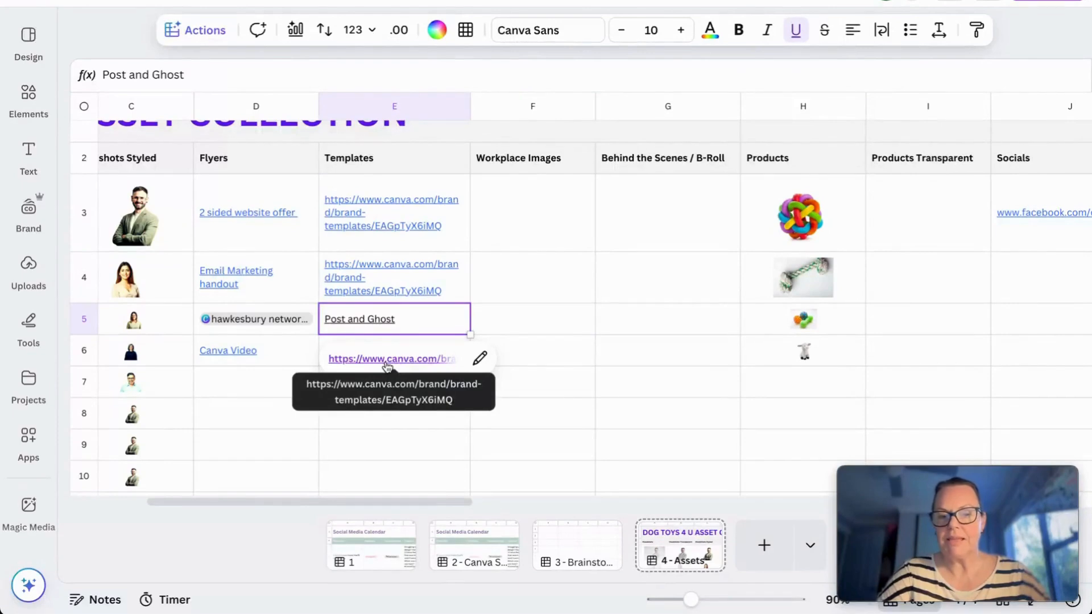
pyautogui.click(506, 323)
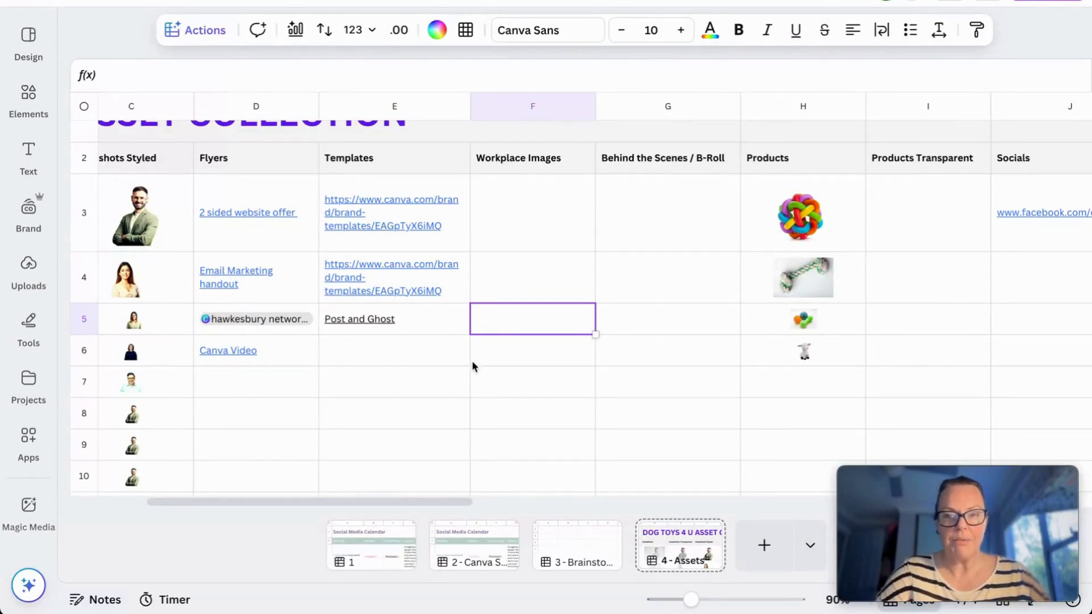
# Paste the steelreidstudio.com.au booking URL into K4 under Booking Pages.
pyautogui.hscroll(10, 472, 366)
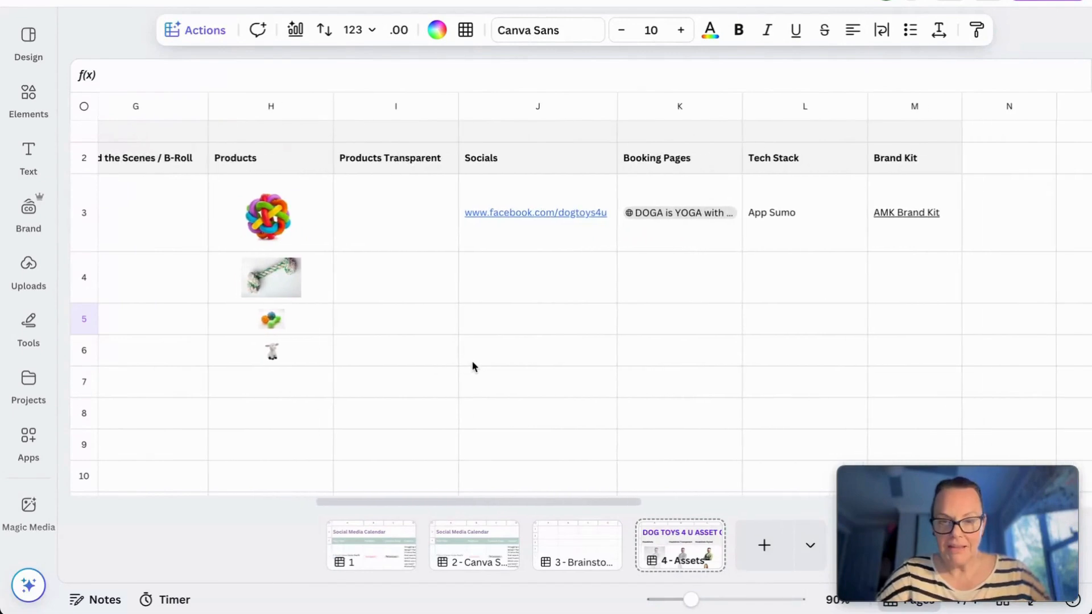
pyautogui.hscroll(3, 472, 366)
pyautogui.click(393, 272)
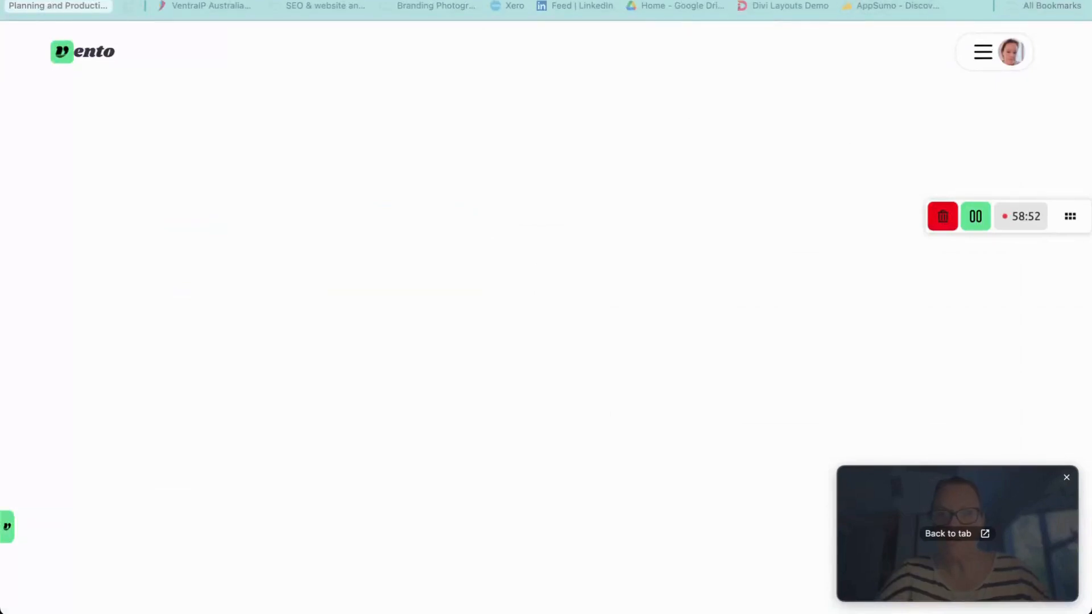
pyautogui.press('super+l')
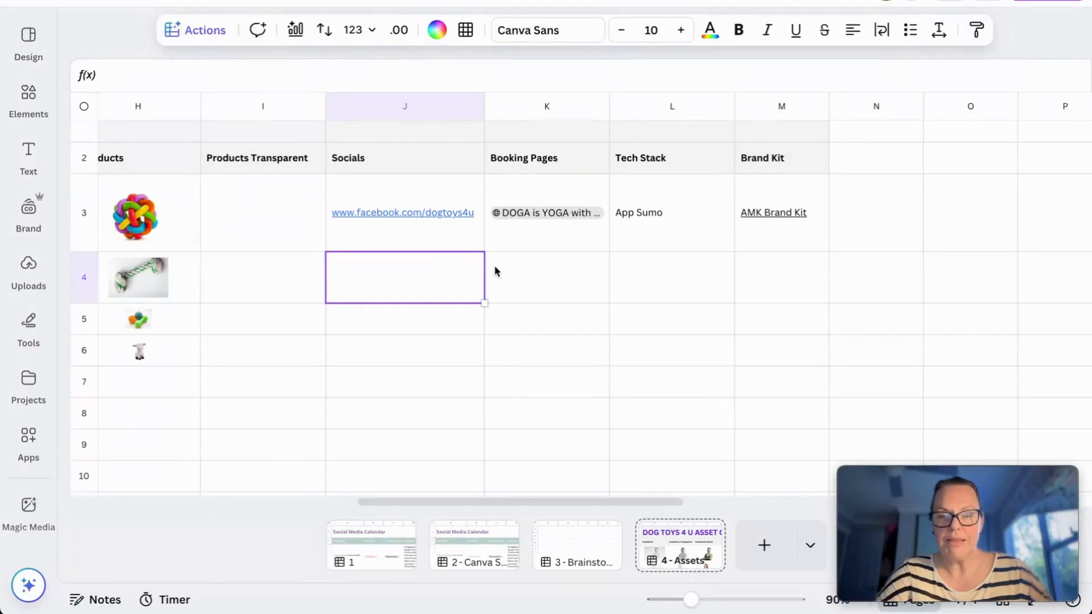
pyautogui.write('https://steelreidstudio.com.au')
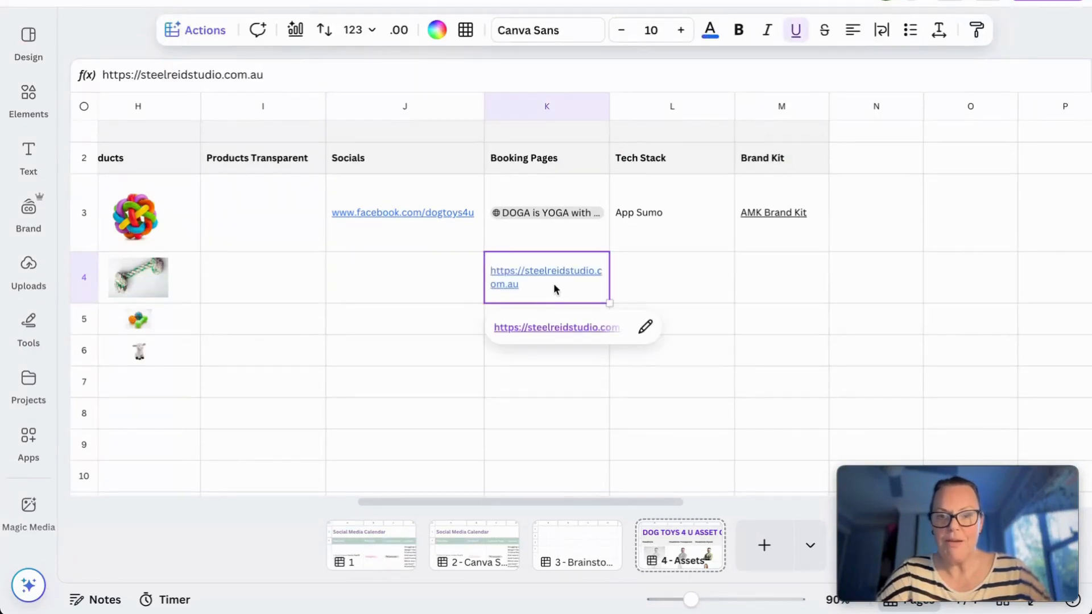
pyautogui.click(652, 278)
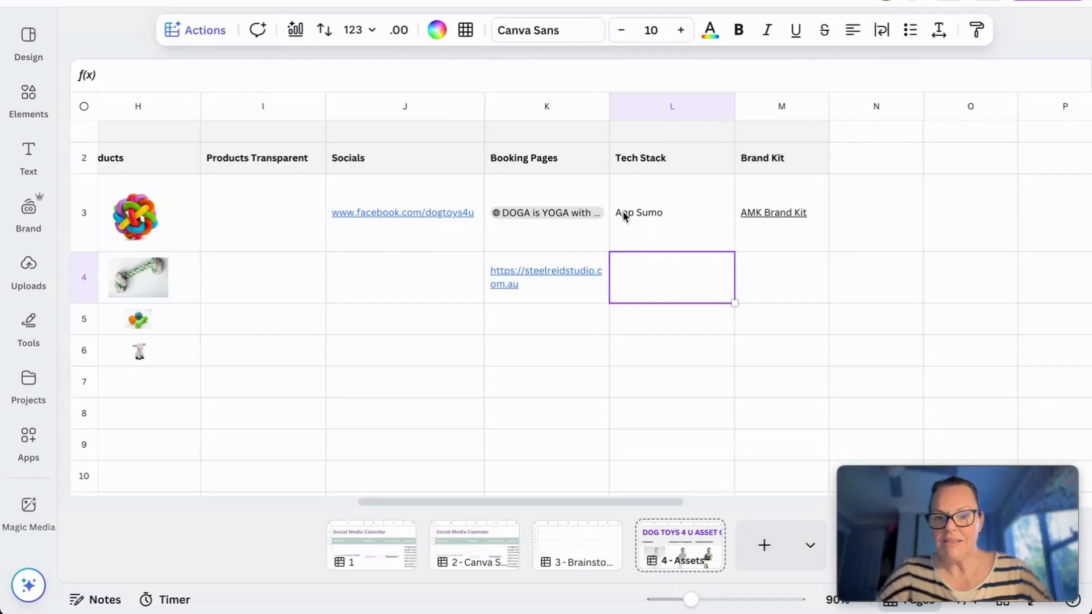
# Enter 'Steel Reid Website' in K5, link it to the studio URL, and check the link.
pyautogui.click(525, 320)
pyautogui.write('Stee')
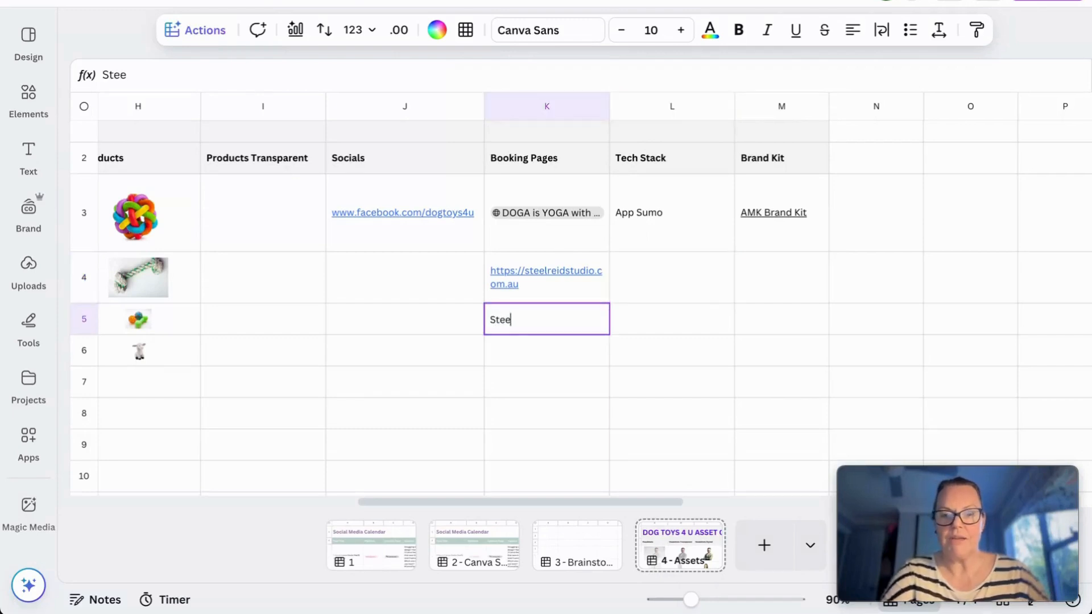
pyautogui.write('l Reid')
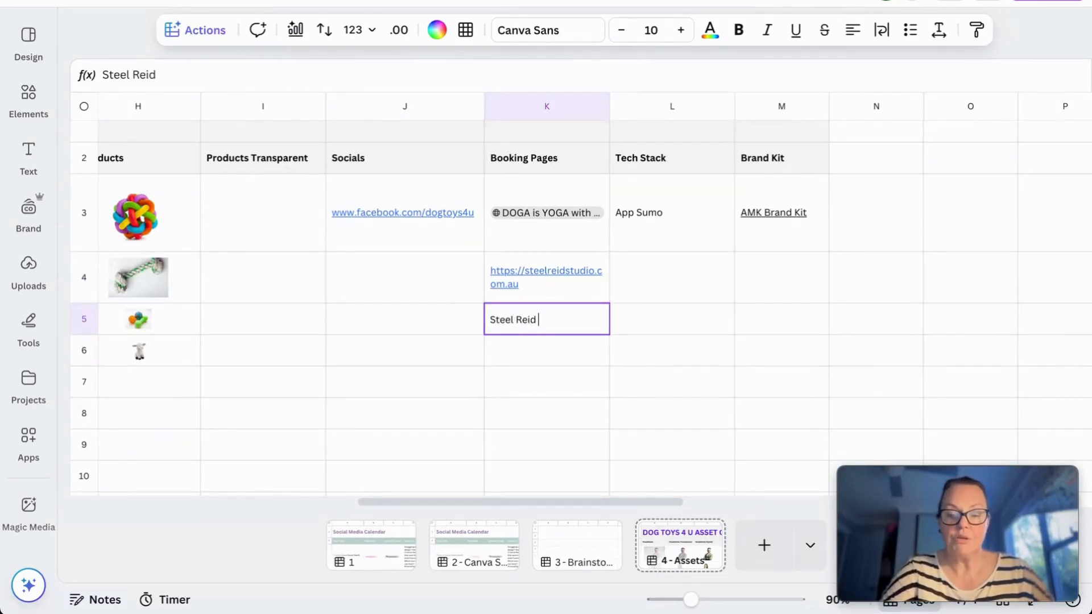
pyautogui.write(' Website')
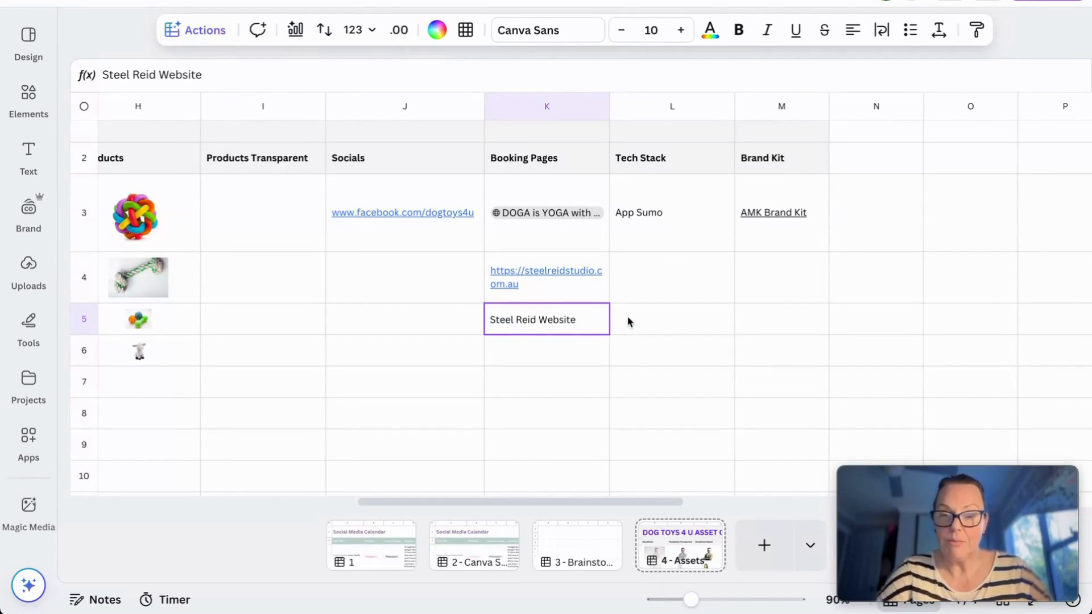
pyautogui.click(630, 322)
pyautogui.doubleClick(538, 317)
pyautogui.tripleClick(537, 317)
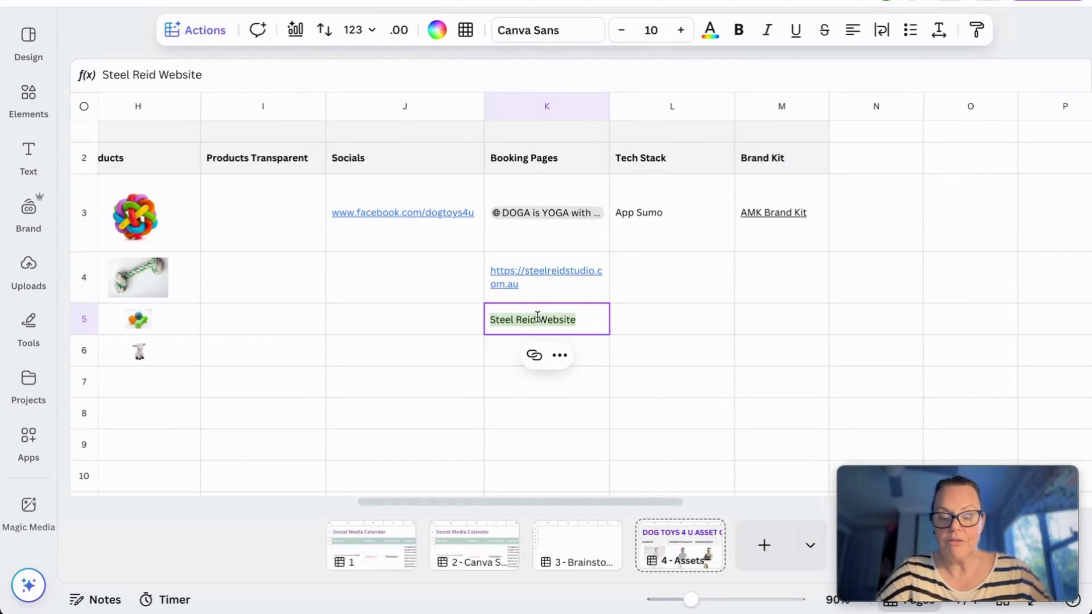
pyautogui.press('super+v')
pyautogui.click(667, 329)
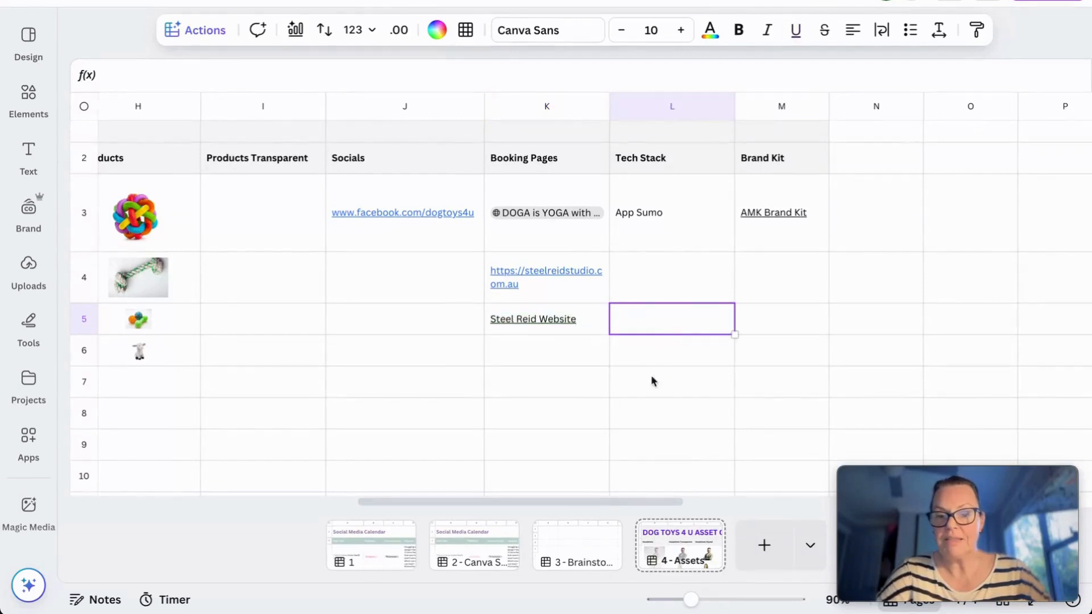
pyautogui.click(555, 319)
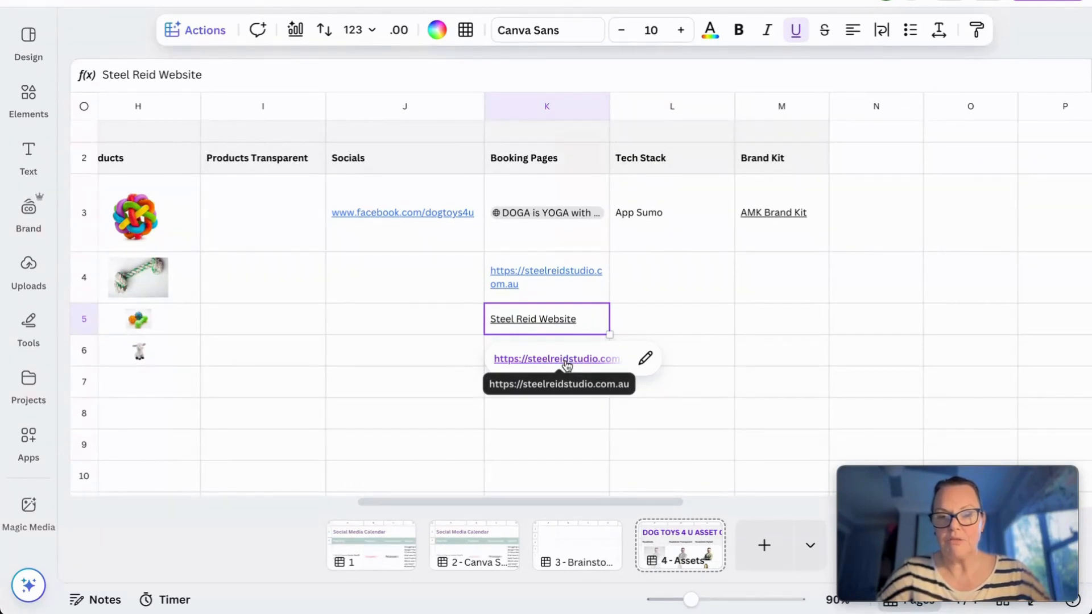
pyautogui.click(767, 271)
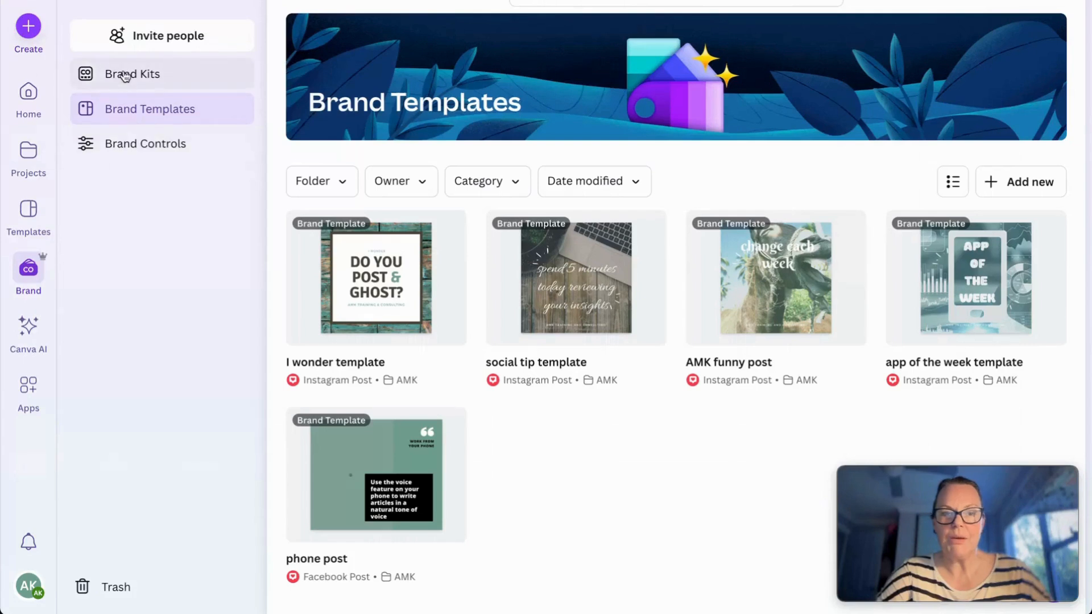
# From the Brand Kits page, copy the 'AMK many brands' kit's share link via its ••• Share menu.
pyautogui.click(124, 83)
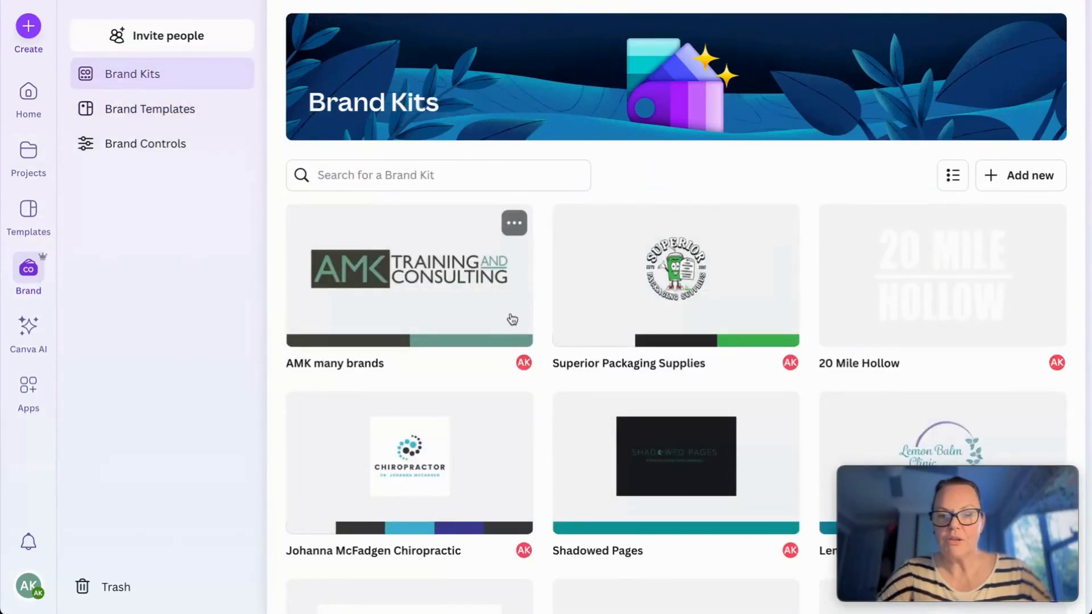
pyautogui.click(514, 223)
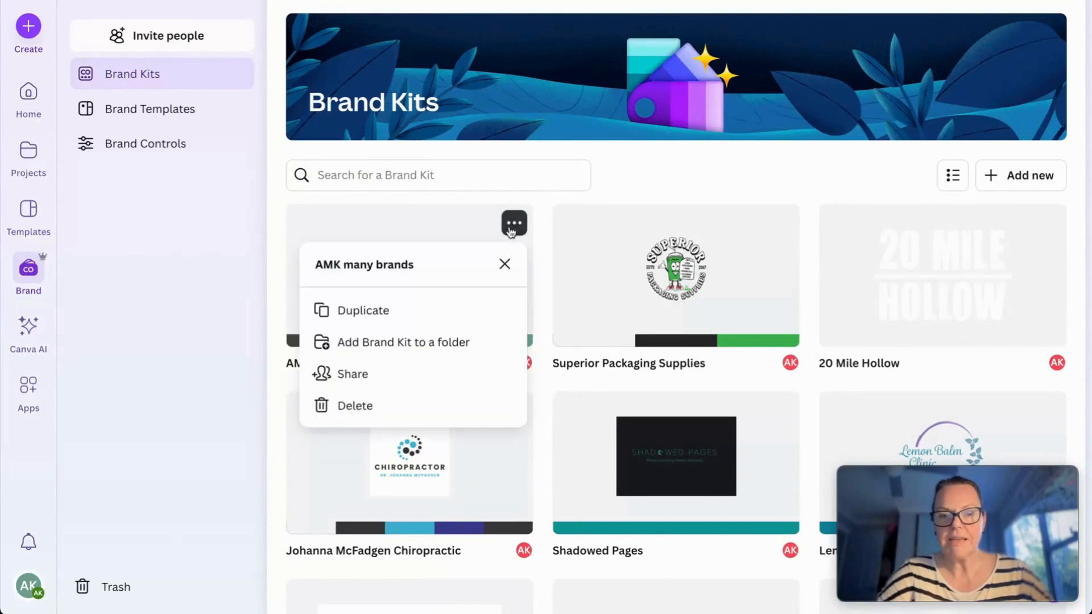
pyautogui.click(353, 375)
pyautogui.click(501, 371)
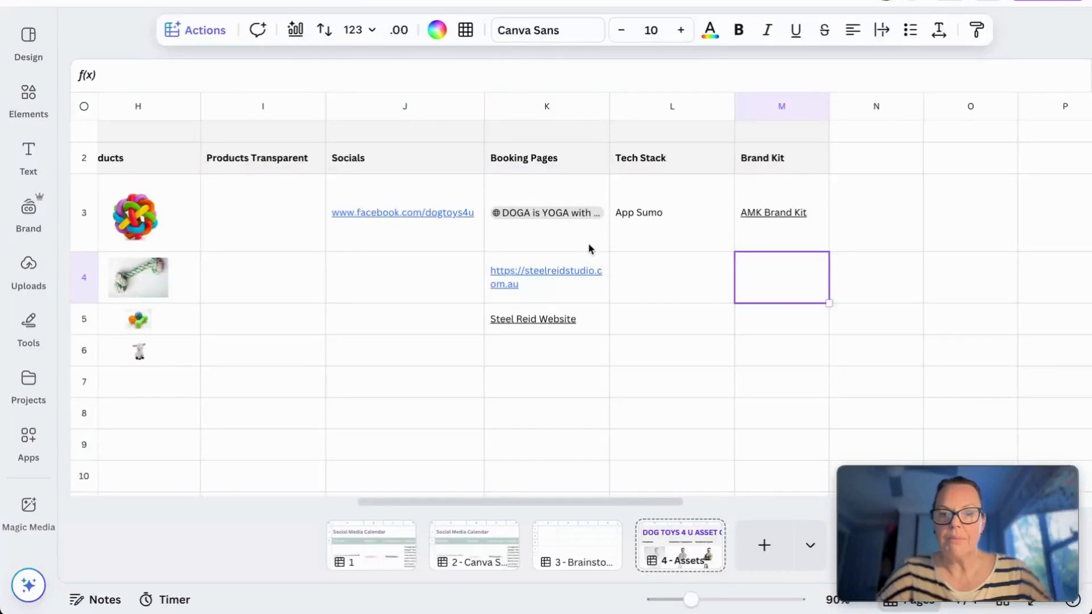
# Paste the brand kit share URL into M4, then check the existing 'AMK Brand Kit' link.
pyautogui.hotkey('ctrl', 'v')
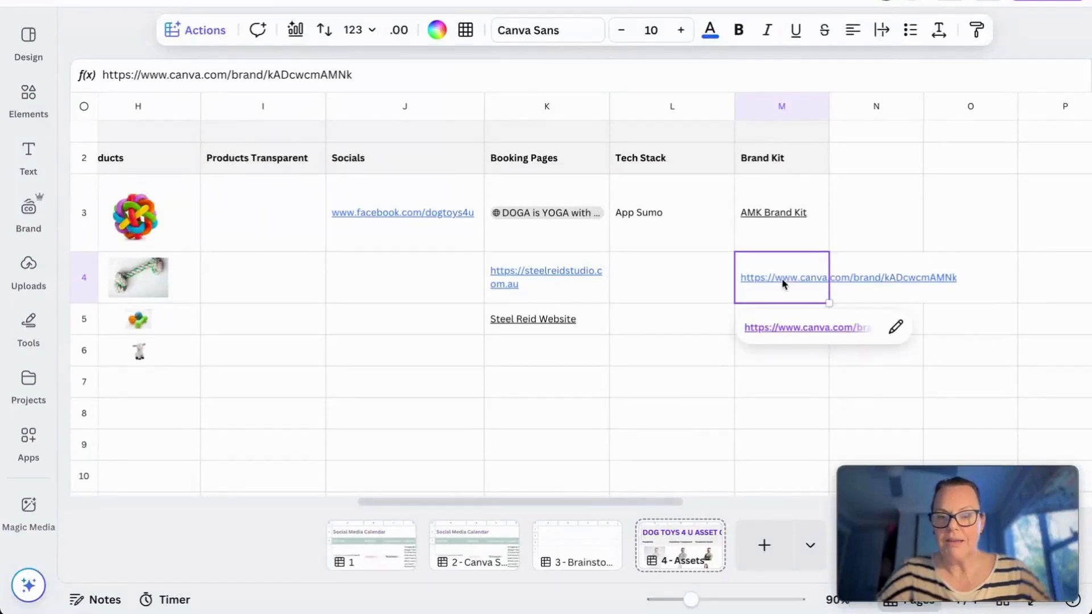
pyautogui.click(733, 414)
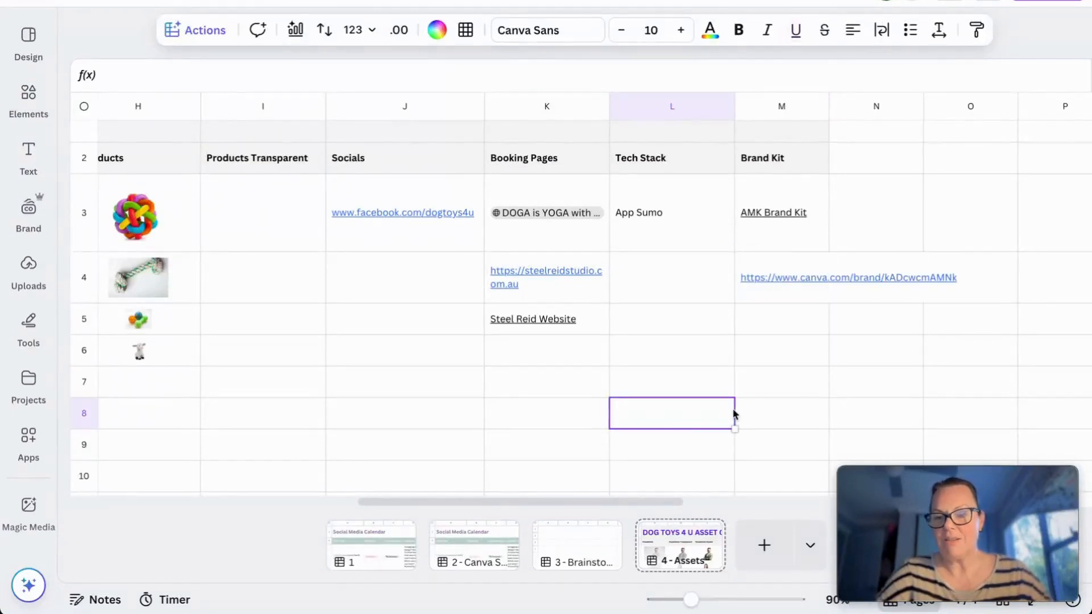
pyautogui.click(772, 216)
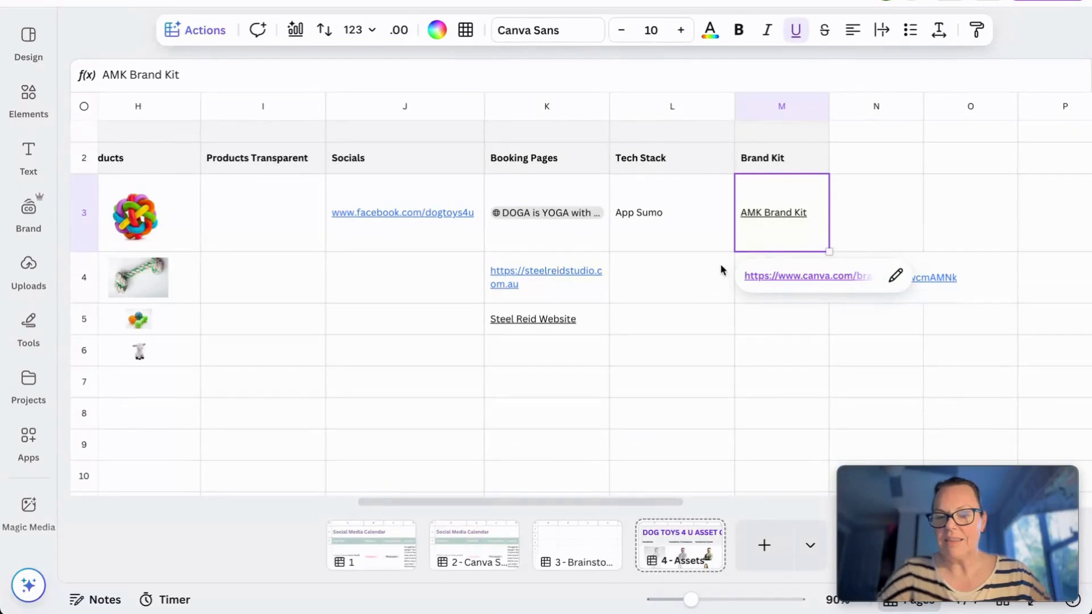
pyautogui.click(704, 272)
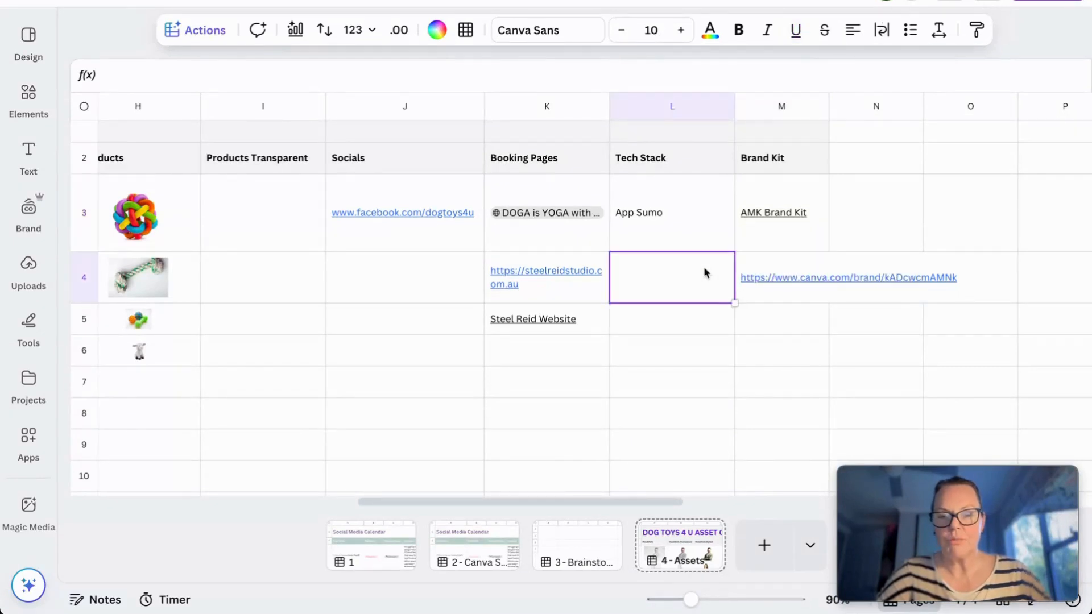